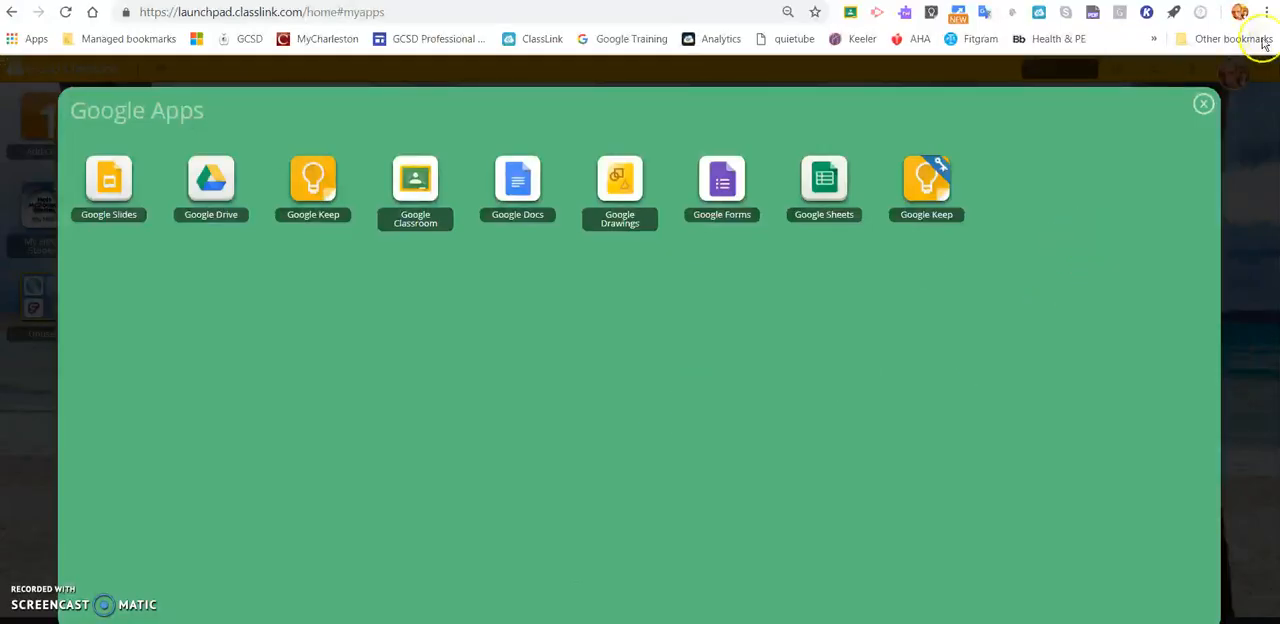
pyautogui.click(1203, 104)
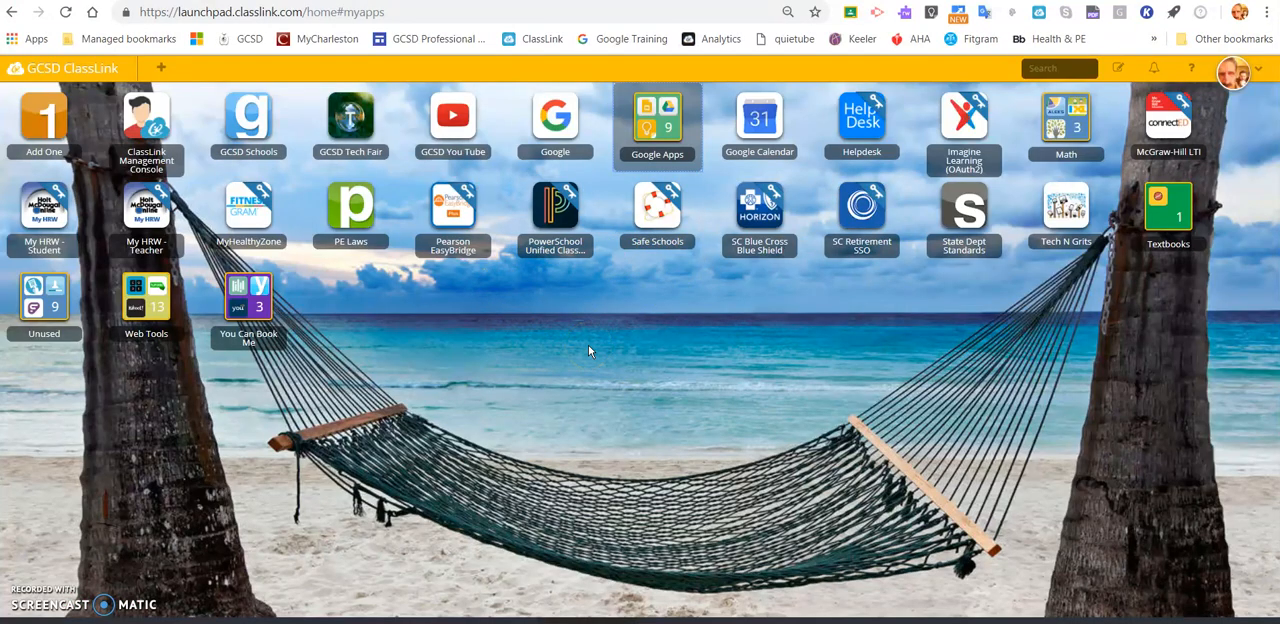
pyautogui.click(662, 121)
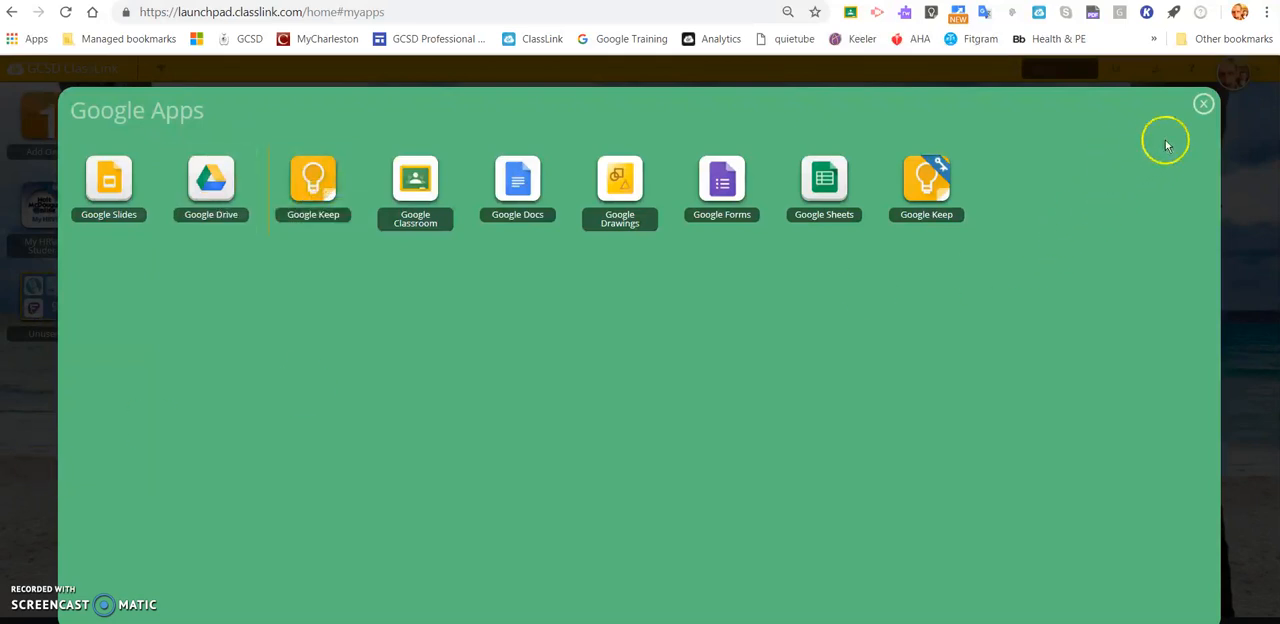
pyautogui.click(1201, 105)
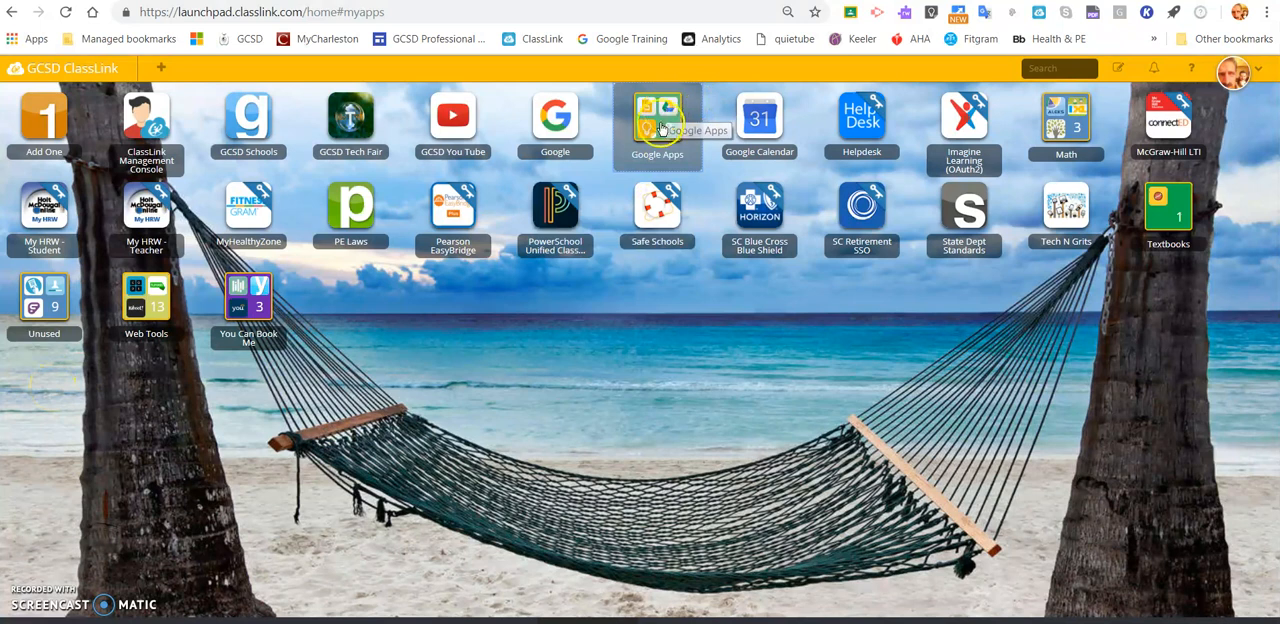
# - Open the Google Apps folder on the ClassLink launchpad and launch Google Keep
pyautogui.click(625, 130)
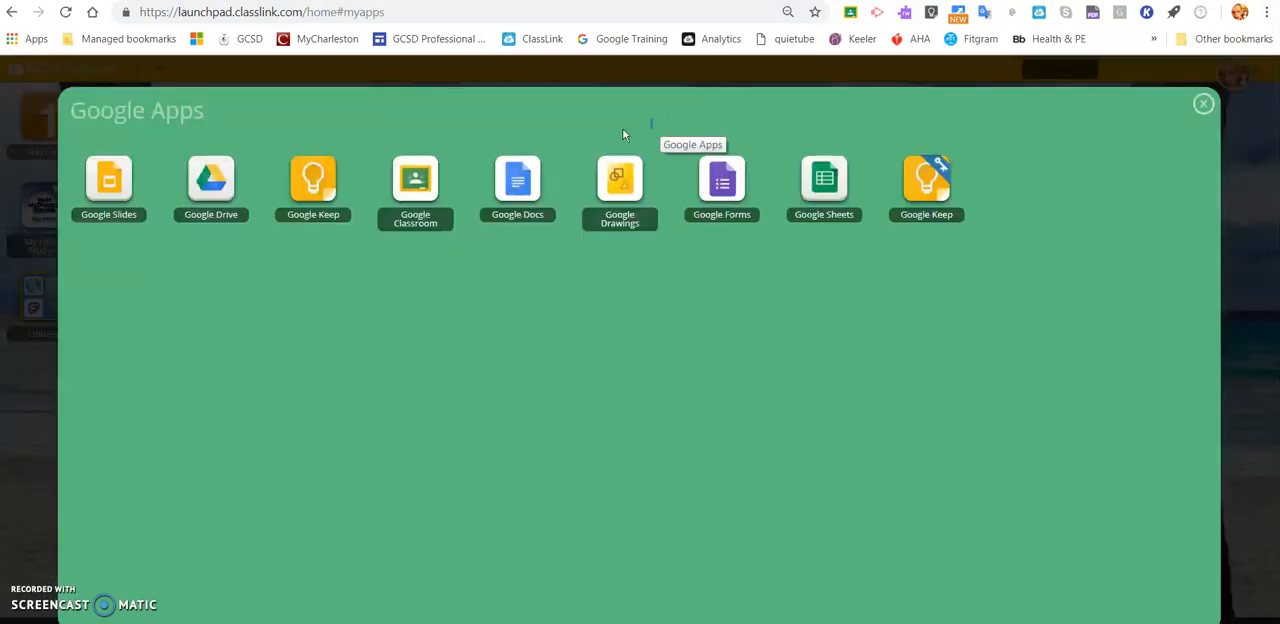
pyautogui.click(312, 190)
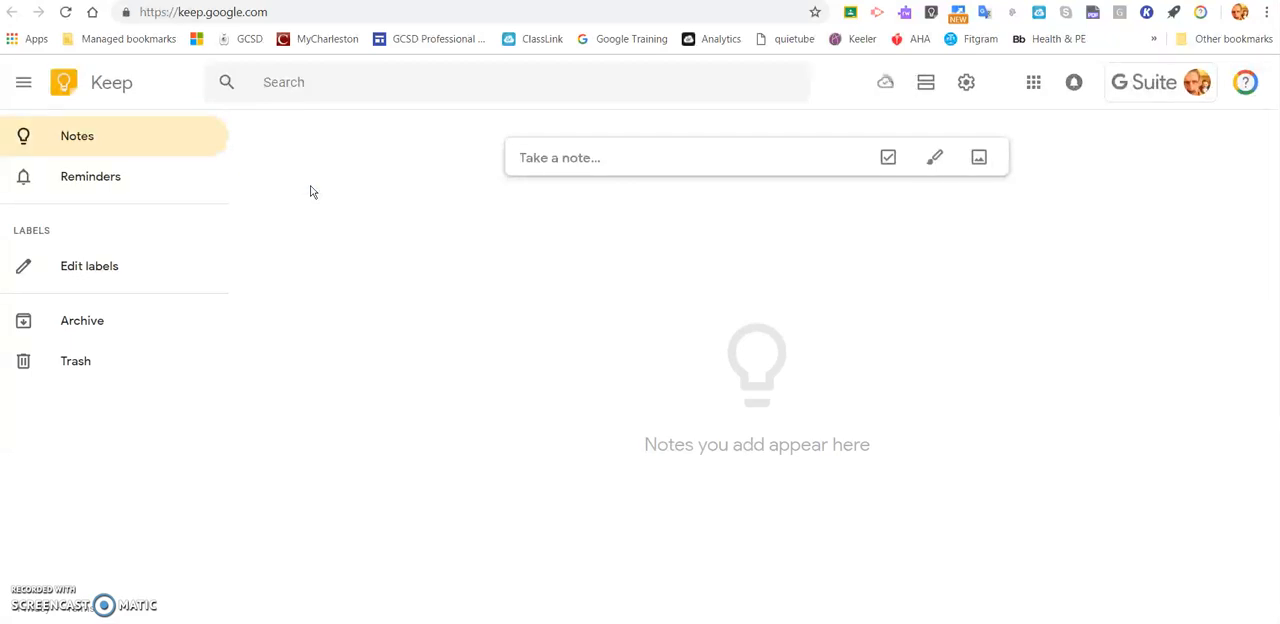
# - Start a new note and title it "Tech Fair 2019"
pyautogui.click(537, 167)
pyautogui.click(522, 160)
pyautogui.click(521, 158)
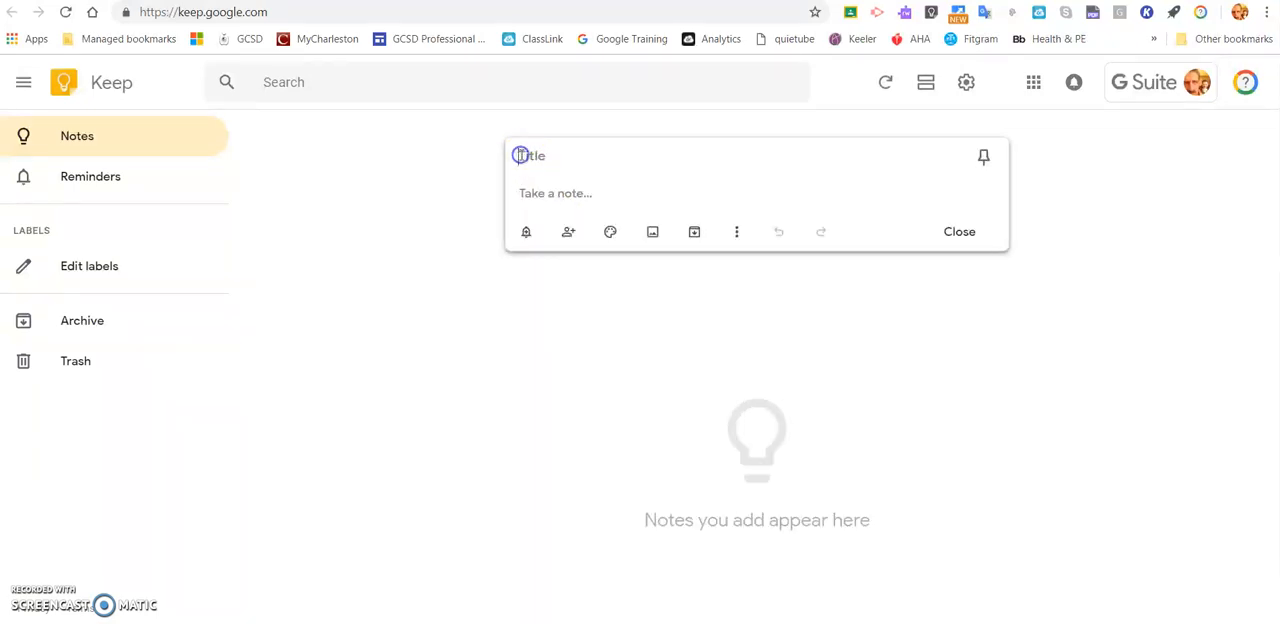
pyautogui.write('Tech Fair 2019')
# - Enter "Finish my project for 2019 Fair and get reviewed by a peer" as the body of the note
pyautogui.click(526, 188)
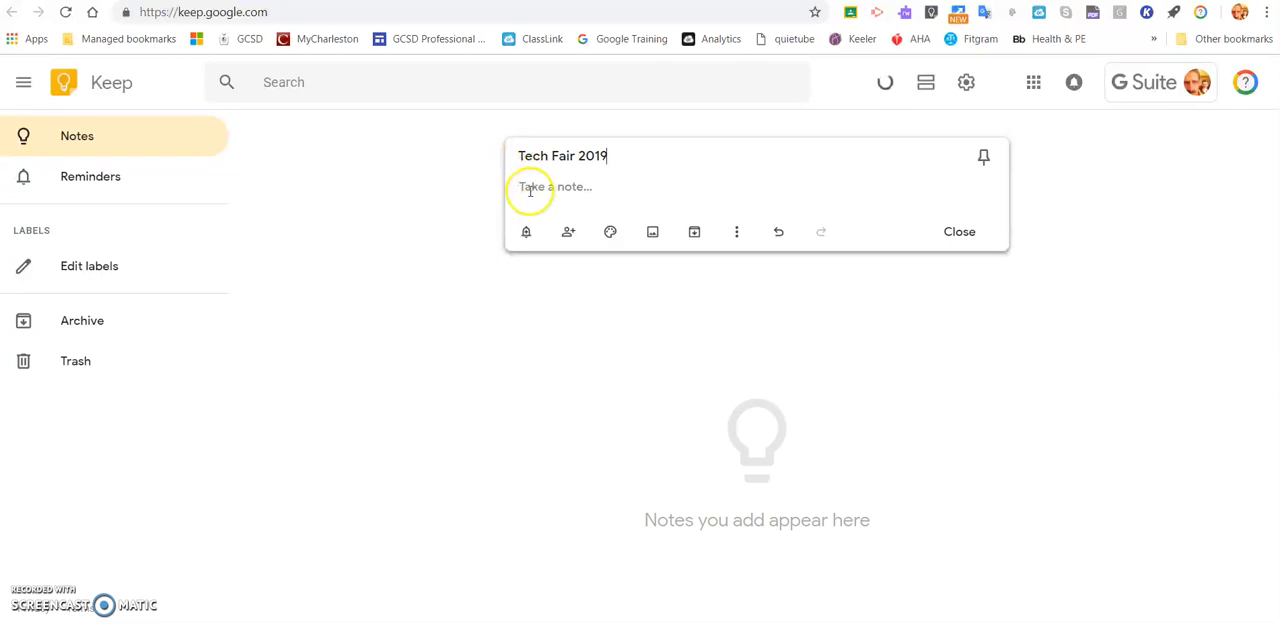
pyautogui.write('Finish my proj')
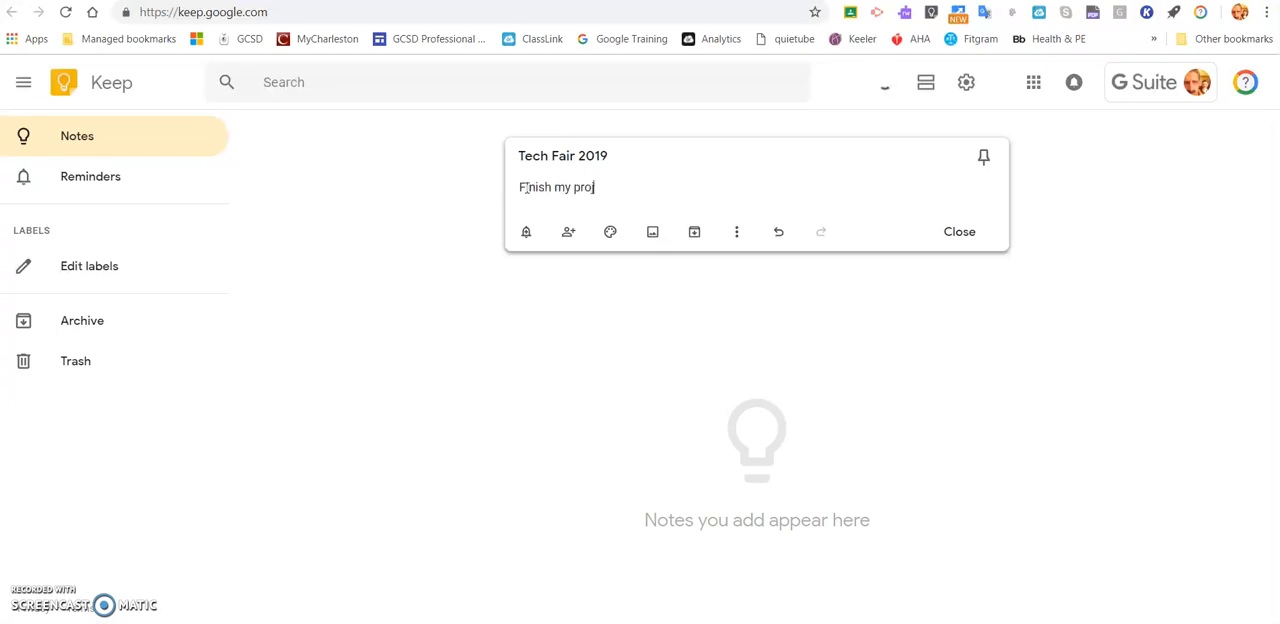
pyautogui.write('ect for 2019 Fair and')
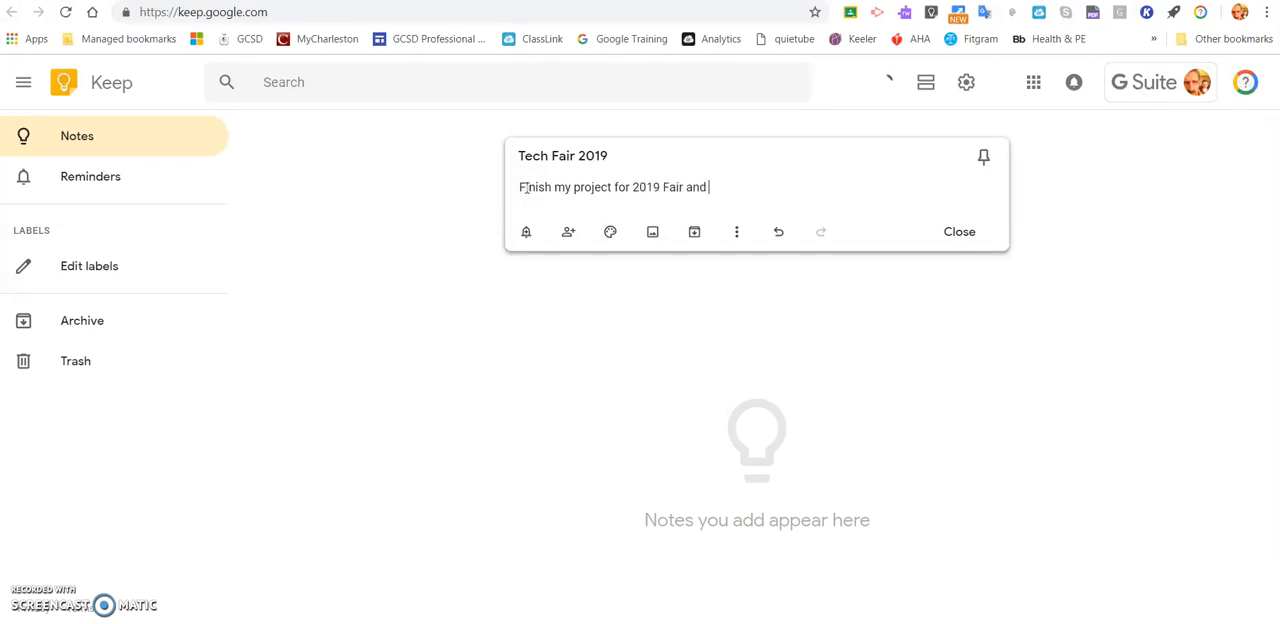
pyautogui.write(' get reviewed by a peer')
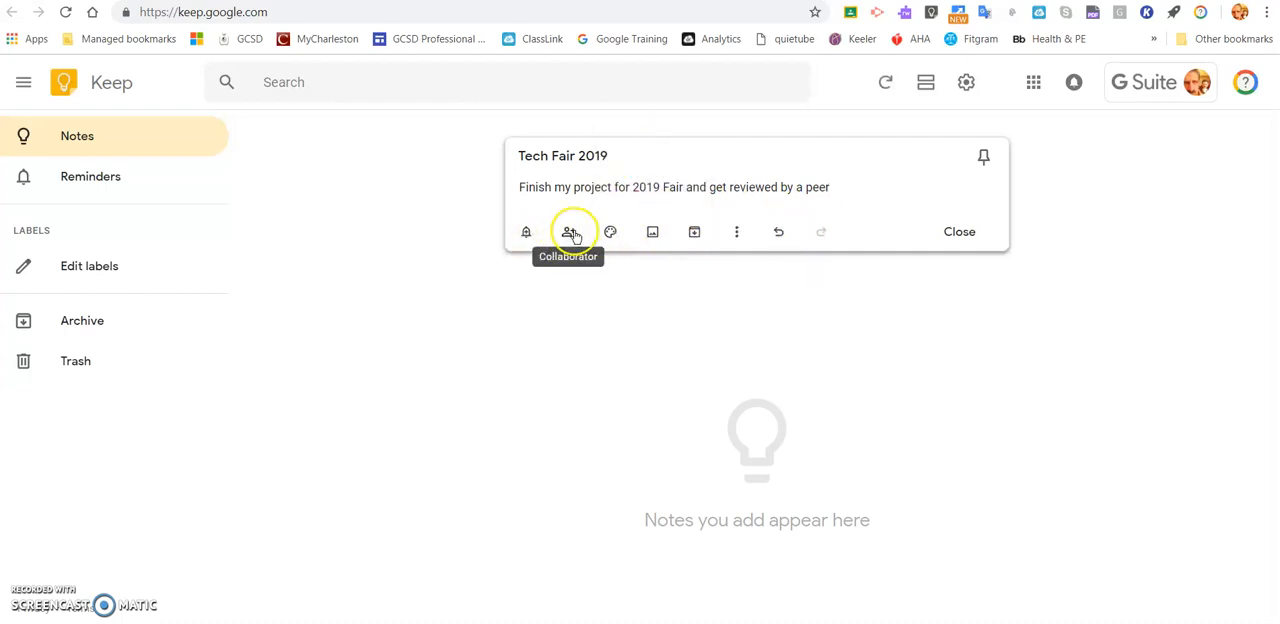
# - Look over the additional actions available for the new note, then close the note
pyautogui.moveTo(610, 240)
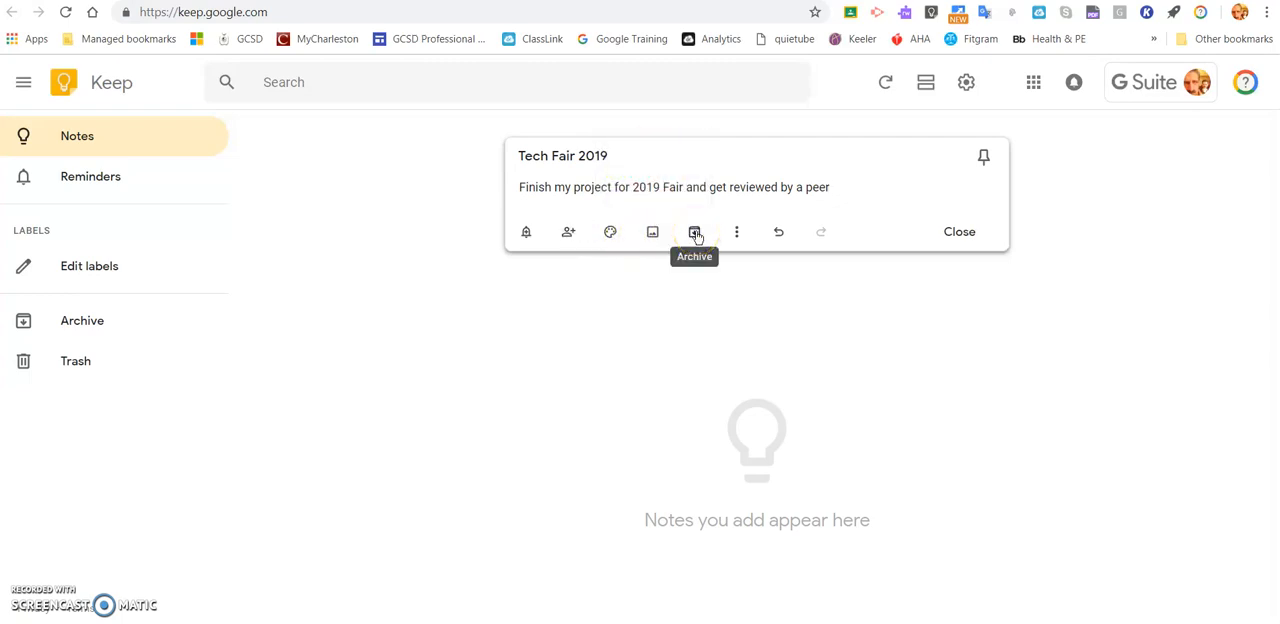
pyautogui.click(737, 234)
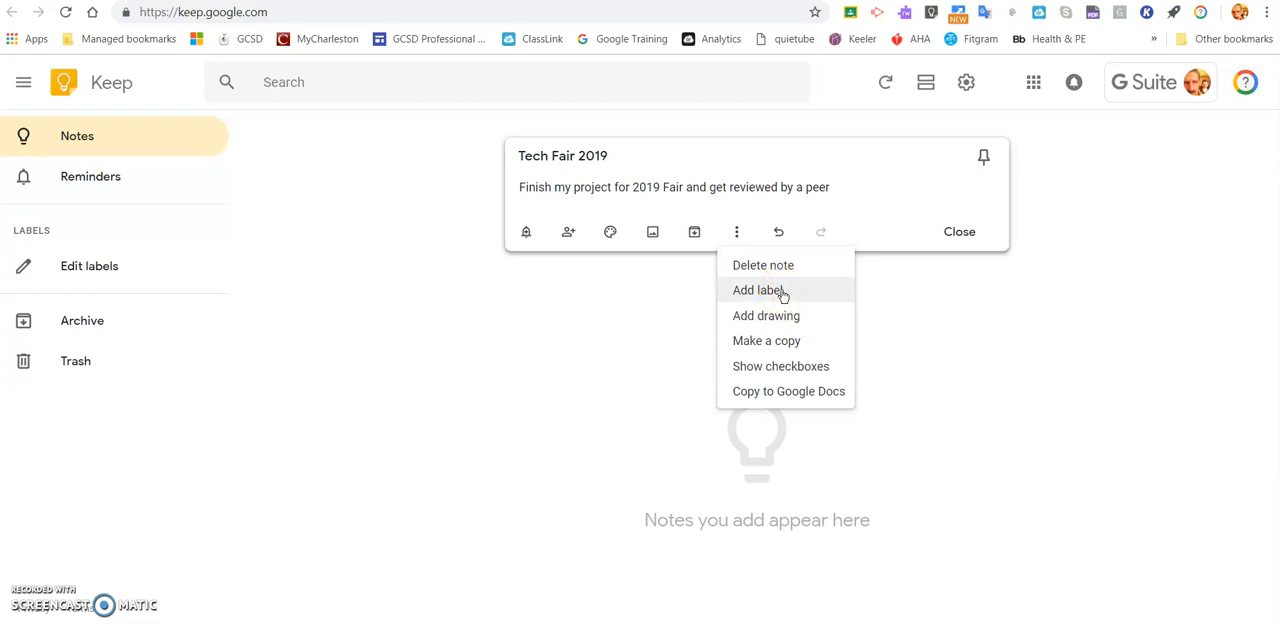
pyautogui.click(790, 318)
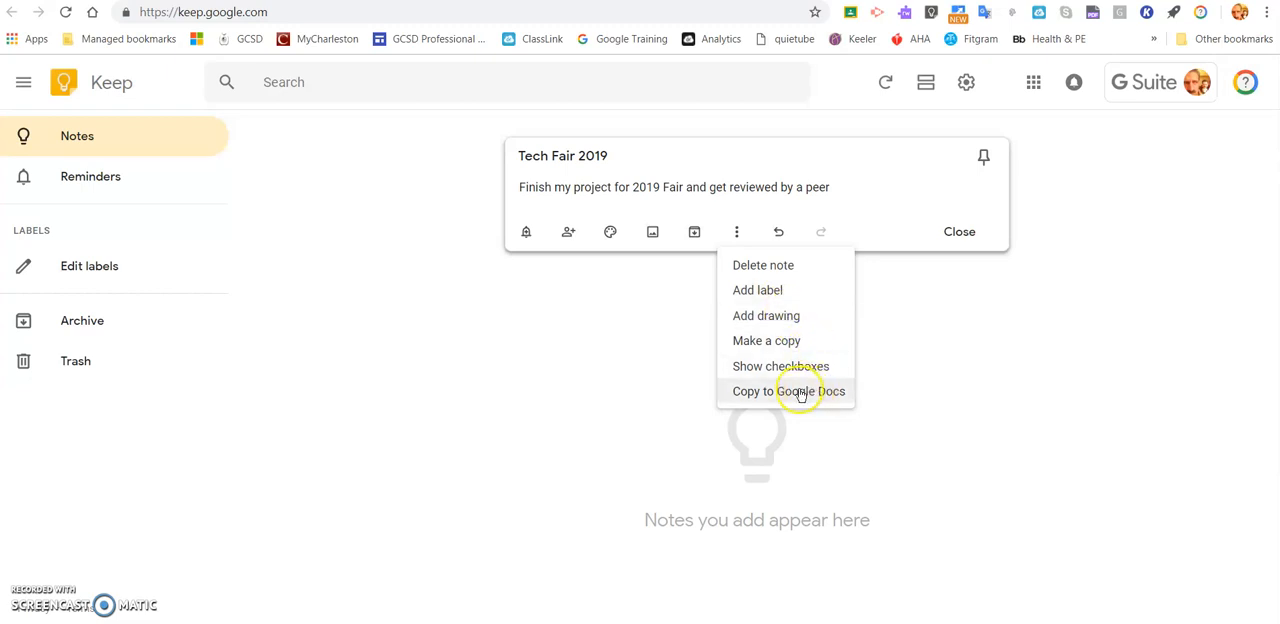
pyautogui.click(680, 262)
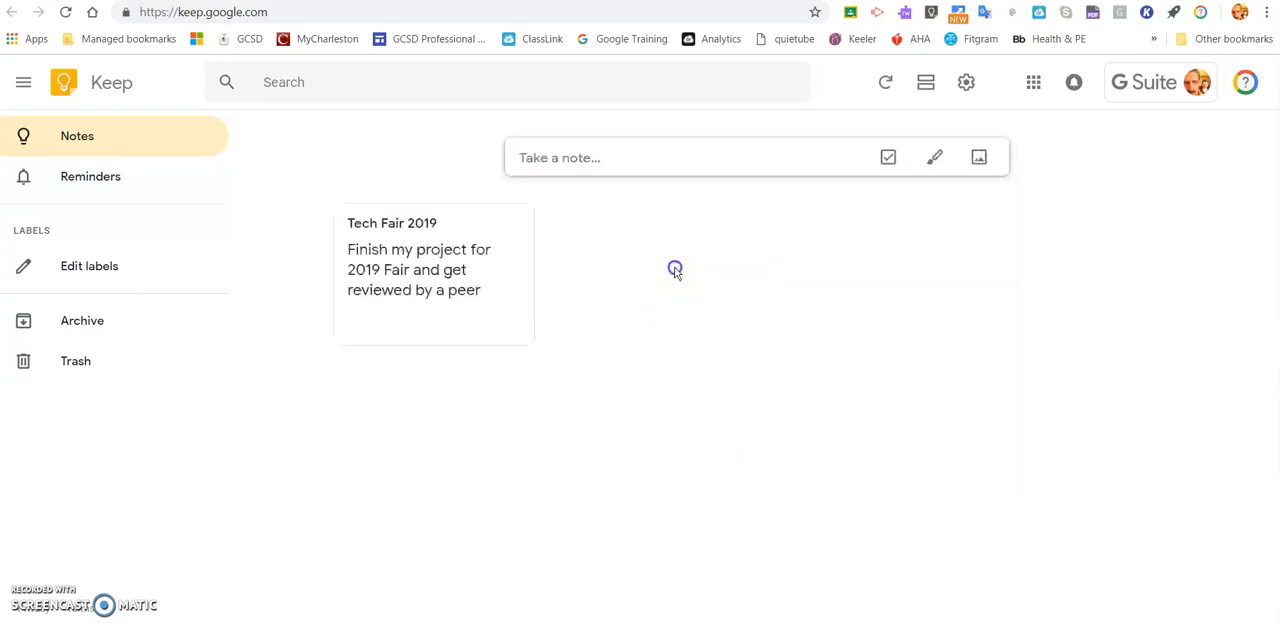
# - Reopen the Tech Fair 2019 note and turn its text into a list with checkboxes
pyautogui.click(430, 270)
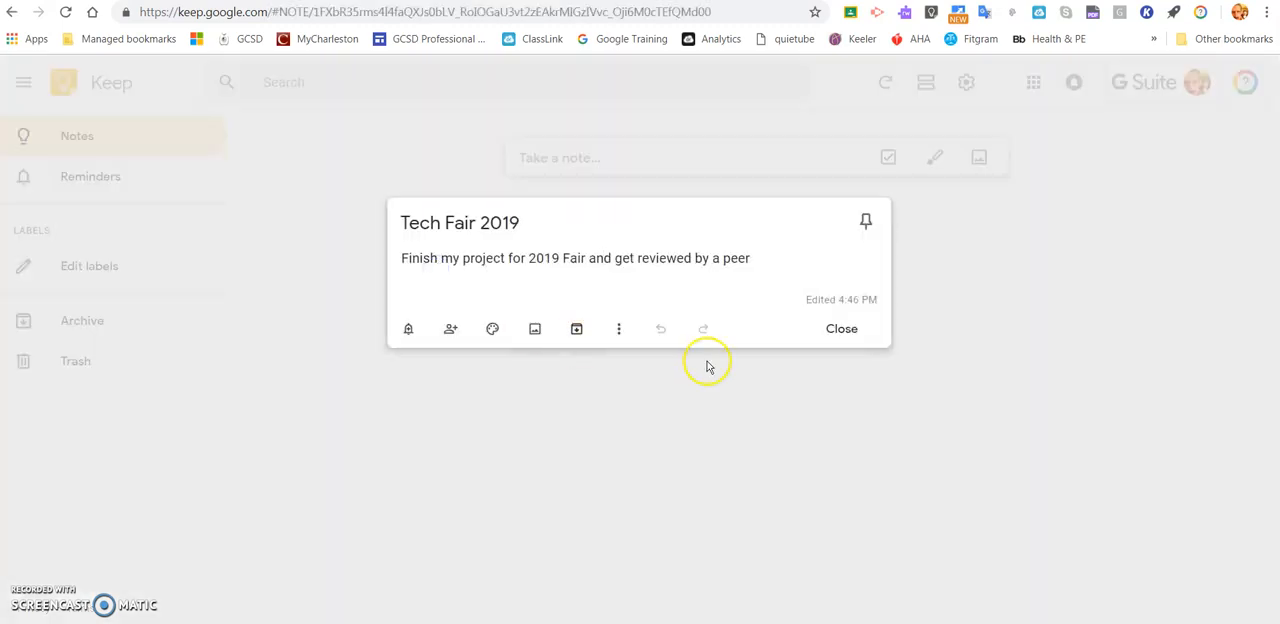
pyautogui.click(619, 330)
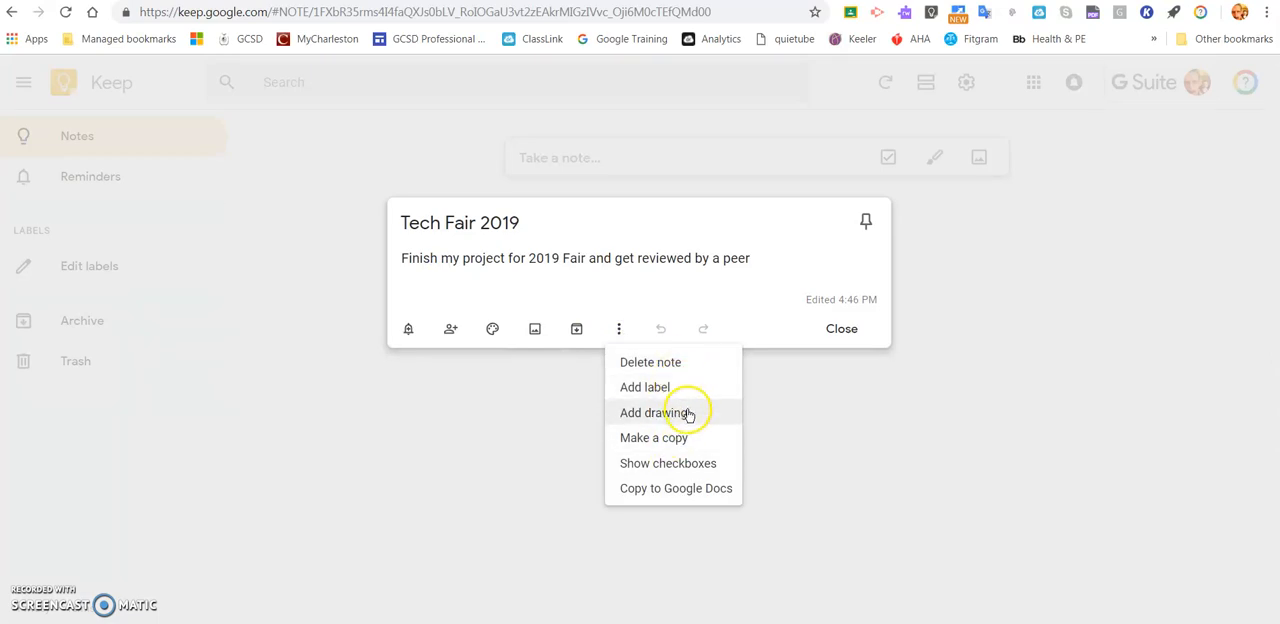
pyautogui.click(681, 462)
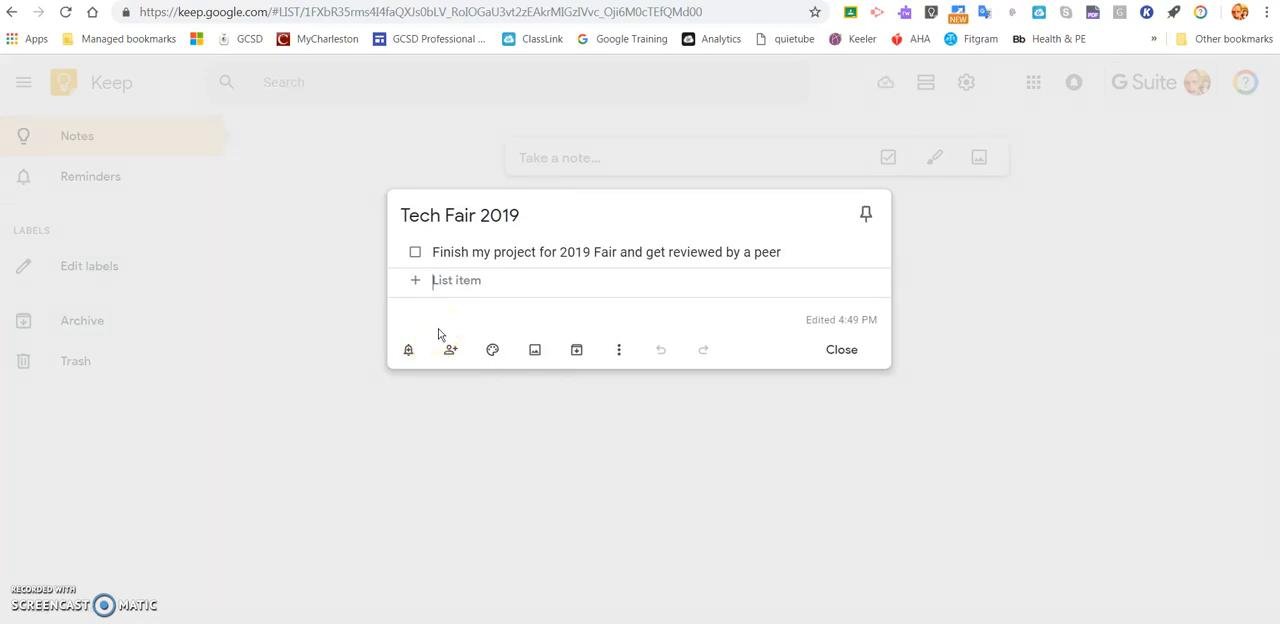
# - Add the list items "Finish video" and "Add narration" below the first checklist item
pyautogui.write('Finish vi')
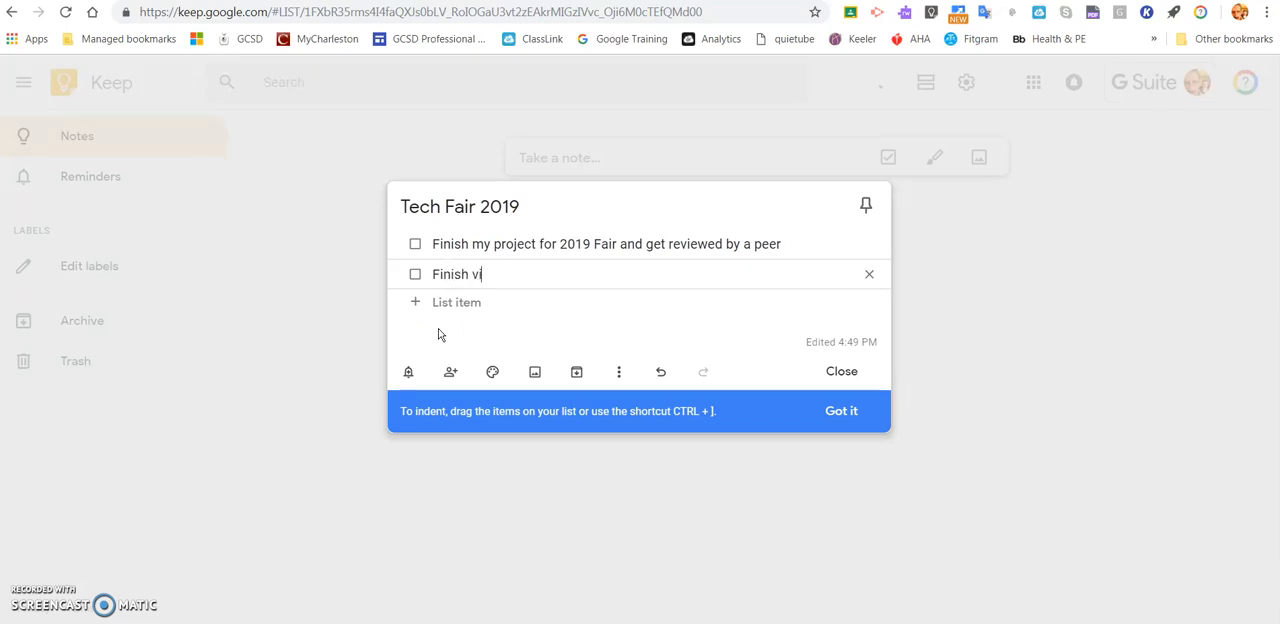
pyautogui.write('deo')
pyautogui.press('Return')
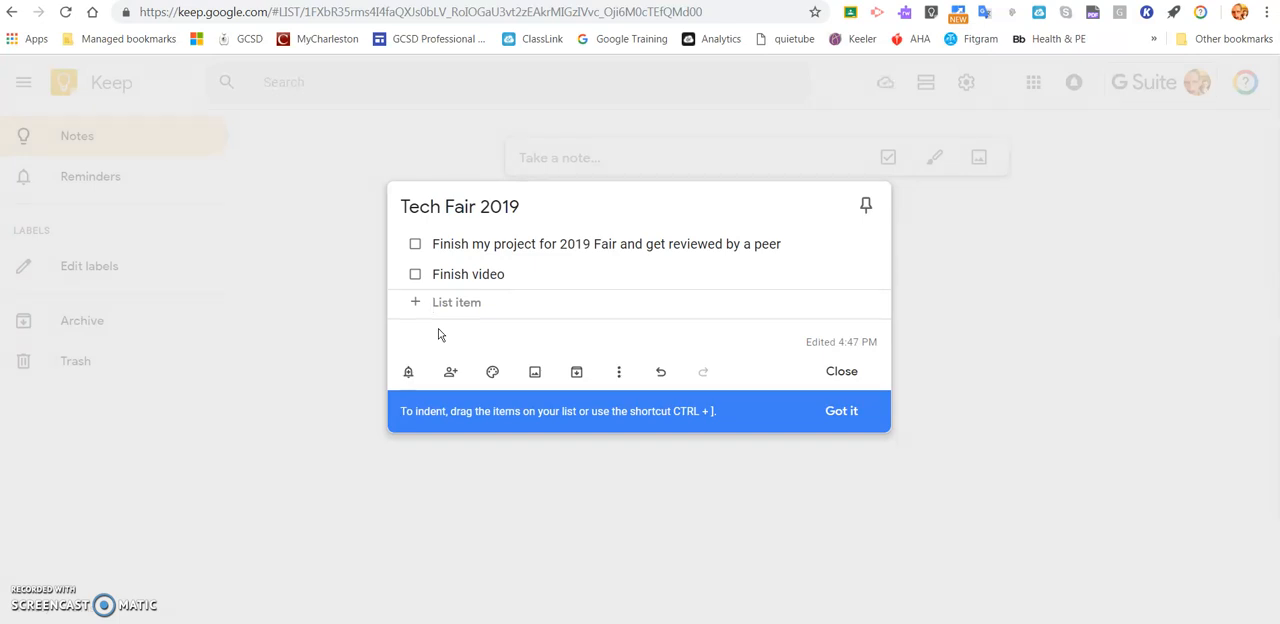
pyautogui.write('Add')
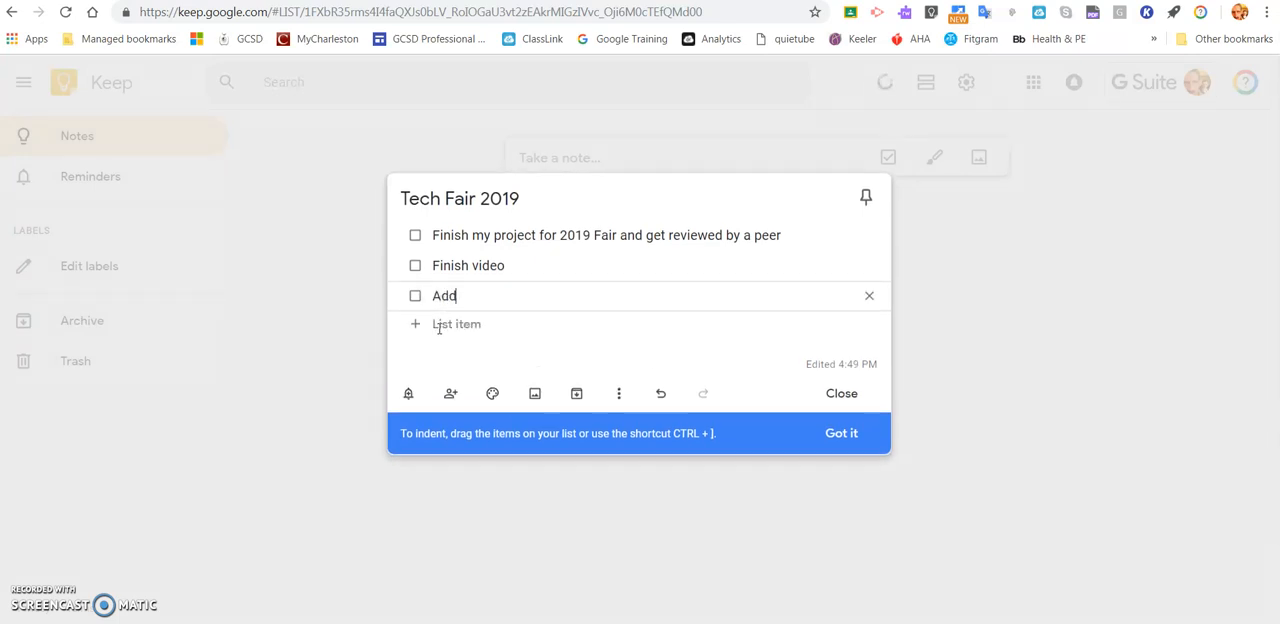
pyautogui.write(' narration')
# - Add a final checklist item reading "Submit on Intent Form"
pyautogui.click(438, 328)
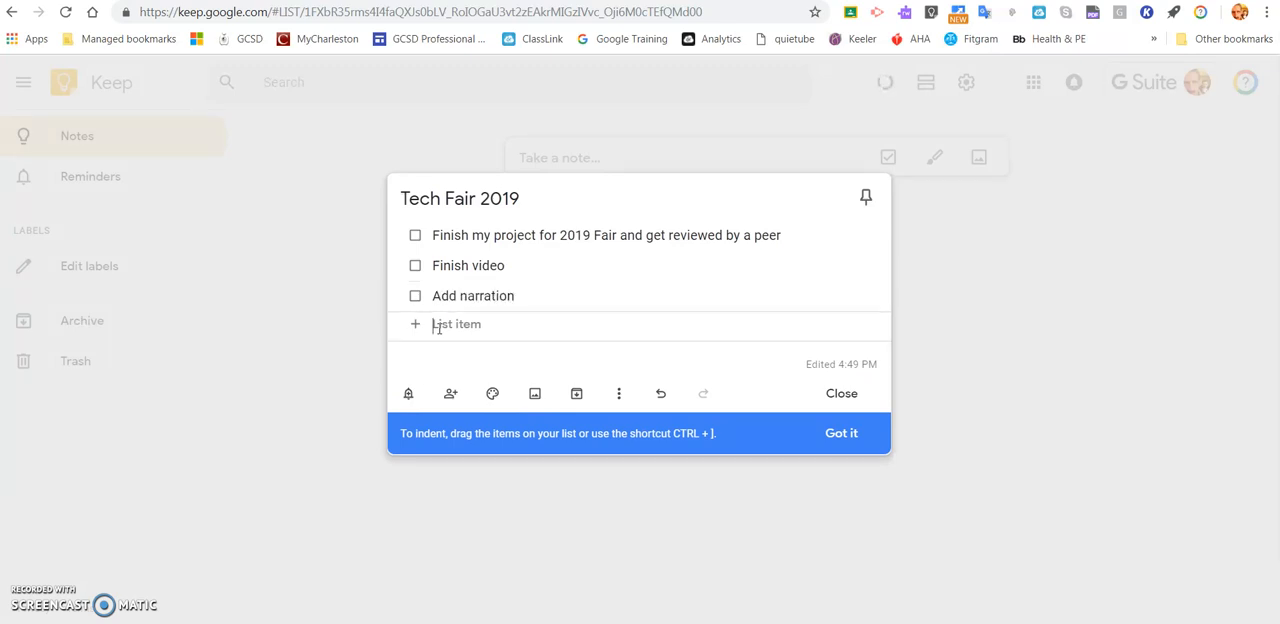
pyautogui.write('Su')
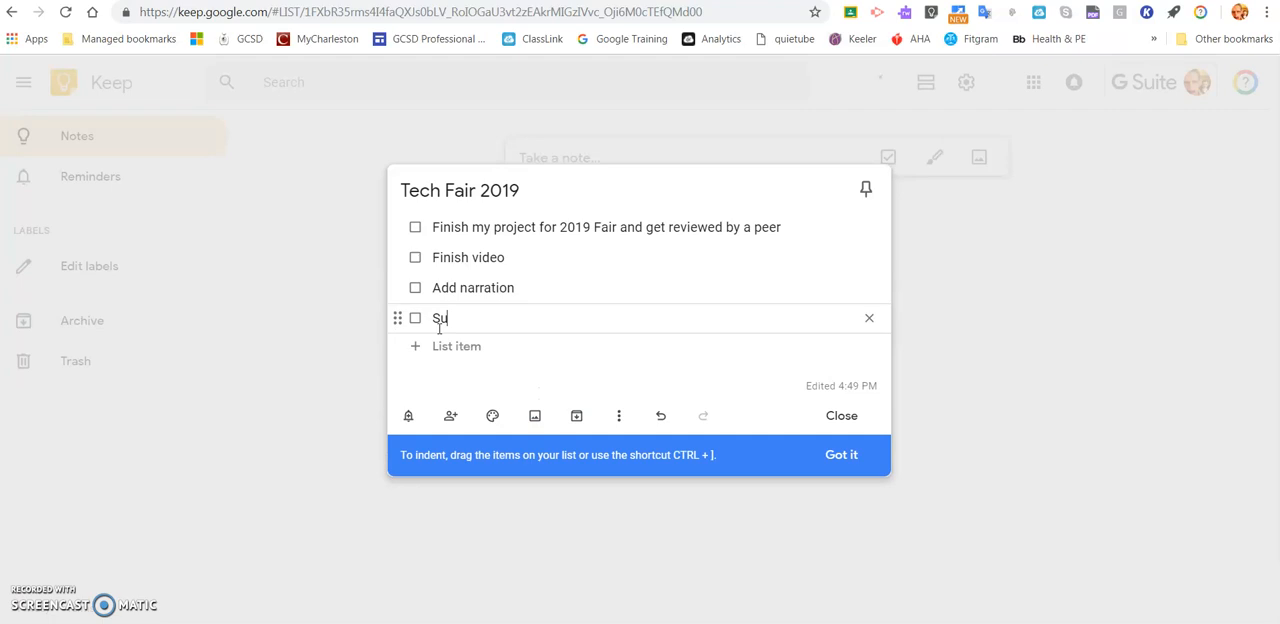
pyautogui.write('bmit on Intent')
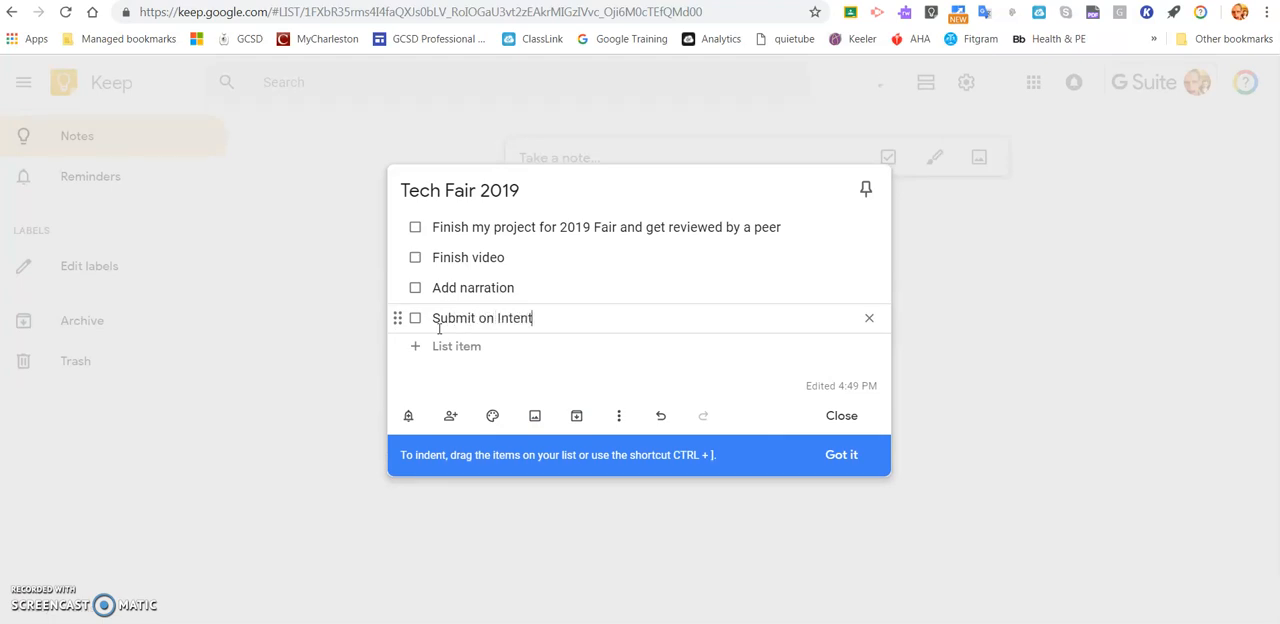
pyautogui.write(' form')
pyautogui.click(541, 318)
pyautogui.press('BackSpace')
pyautogui.write('F')
pyautogui.click(604, 352)
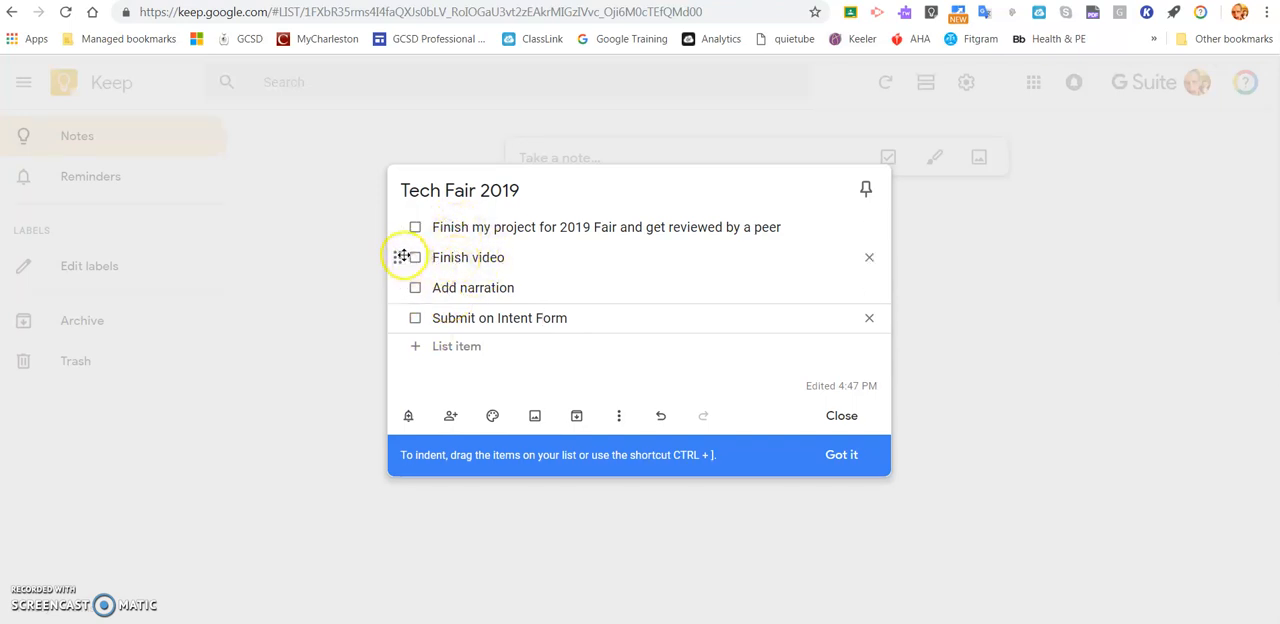
# - Indent "Finish video", "Add narration" and "Submit on Intent Form" as sub-items of the first checklist item
pyautogui.moveTo(398, 258); pyautogui.dragTo(456, 258)
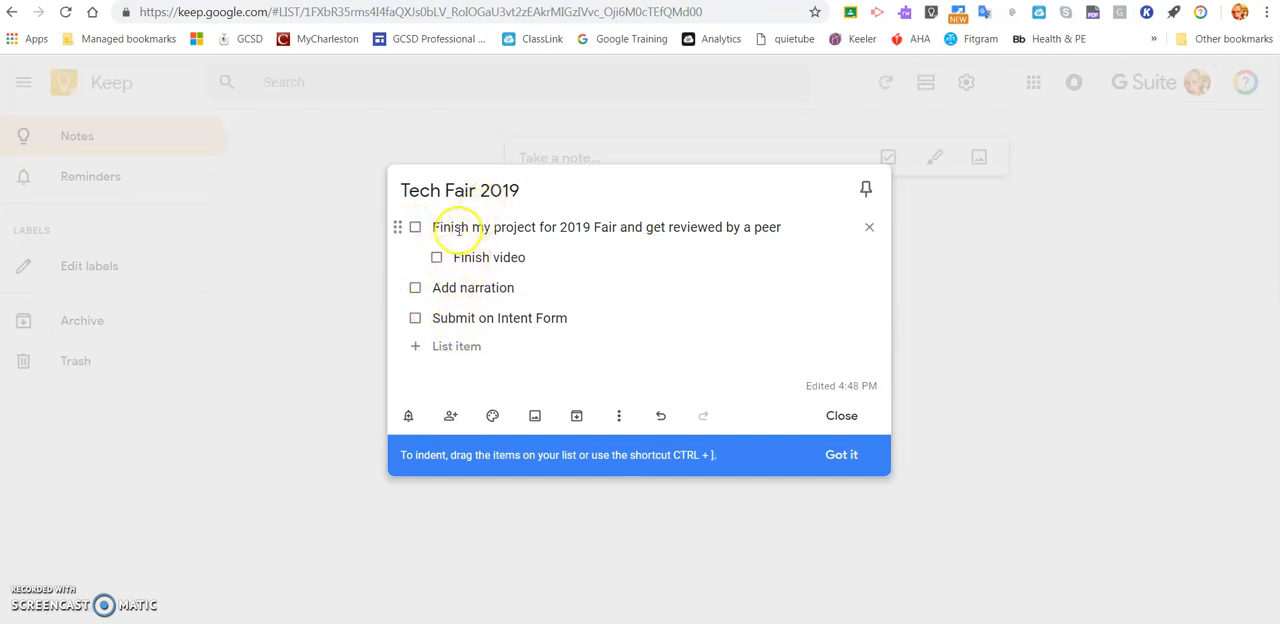
pyautogui.moveTo(400, 289); pyautogui.dragTo(481, 286)
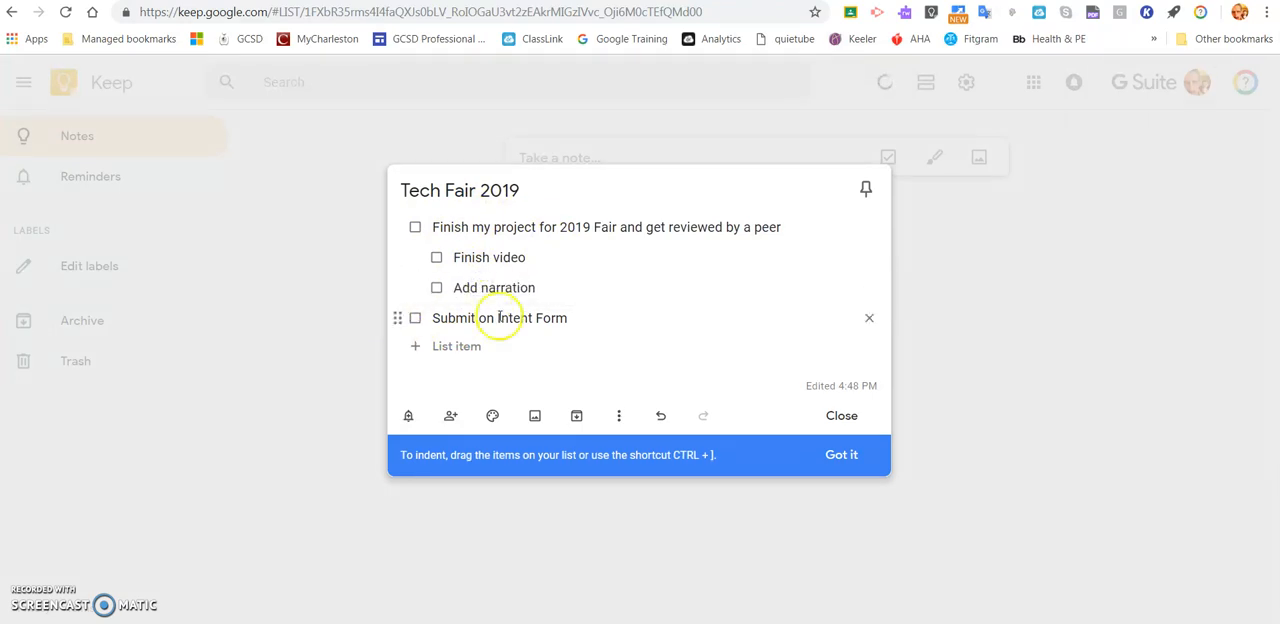
pyautogui.click(450, 318)
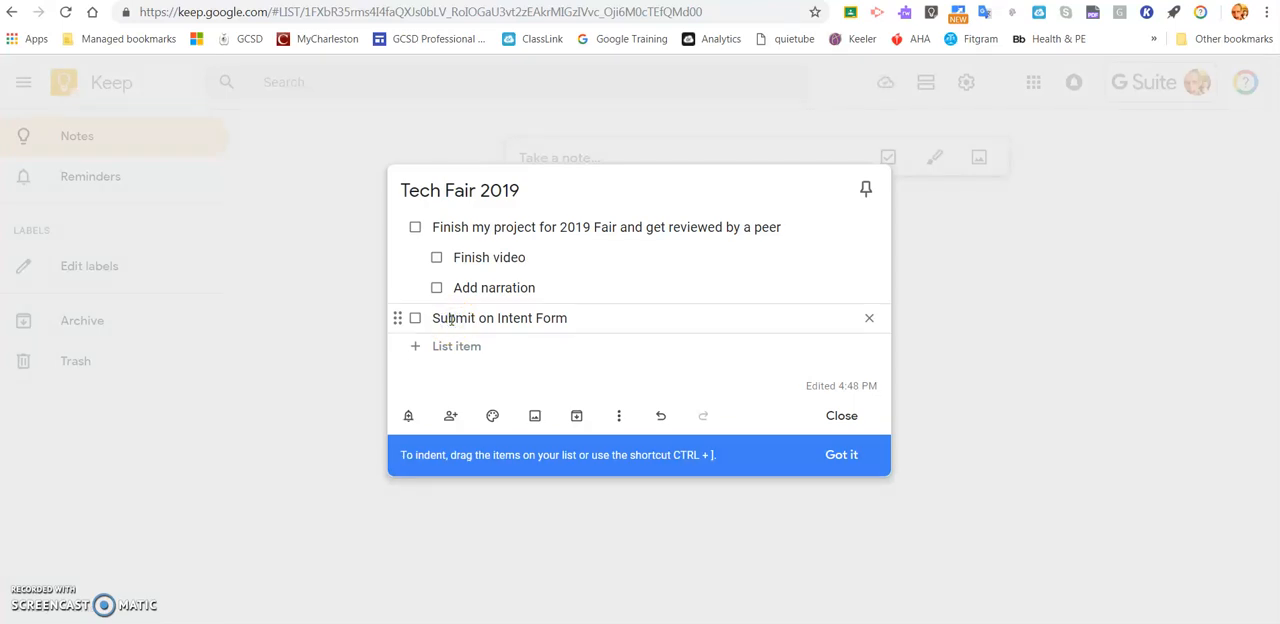
pyautogui.click(514, 342)
pyautogui.hotkey('ctrl', ']')
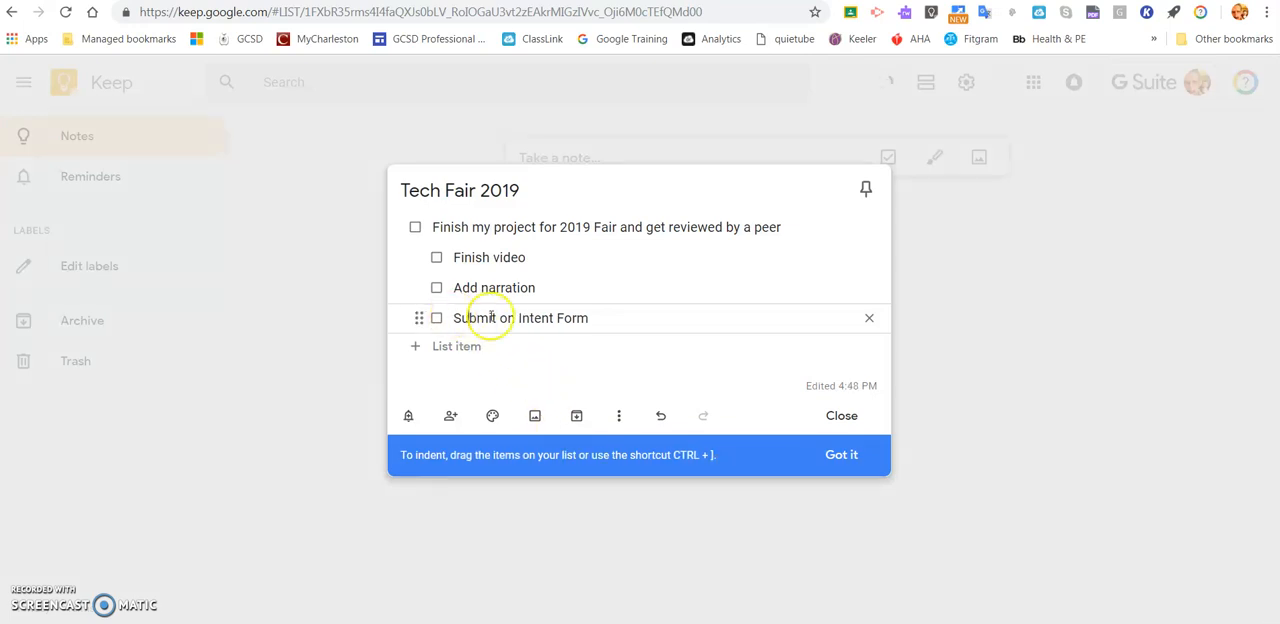
# - Colour the Tech Fair 2019 note yellow and set a reminder for tomorrow at 8:00 AM
pyautogui.moveTo(864, 387)
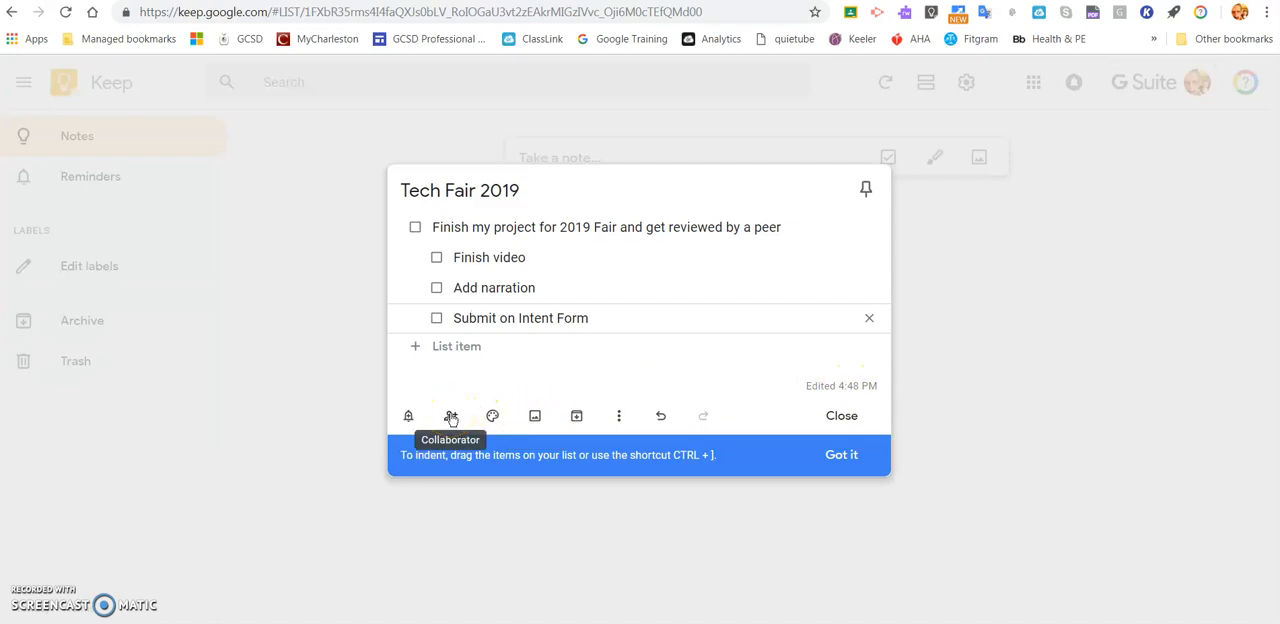
pyautogui.moveTo(492, 418)
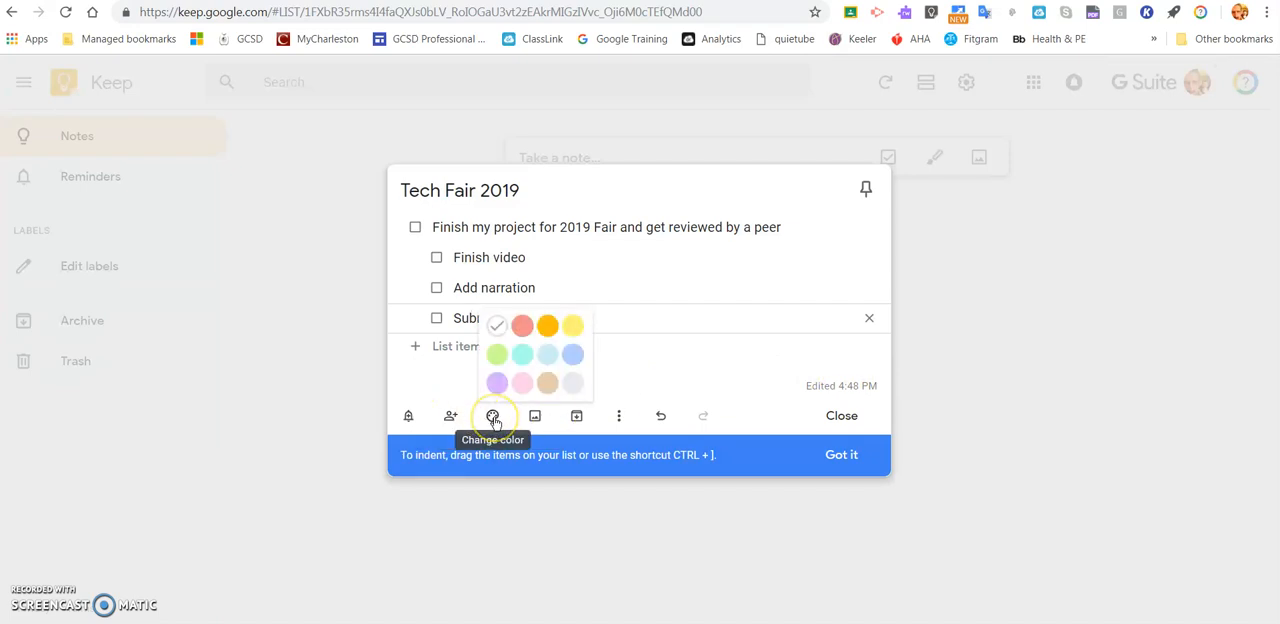
pyautogui.click(572, 327)
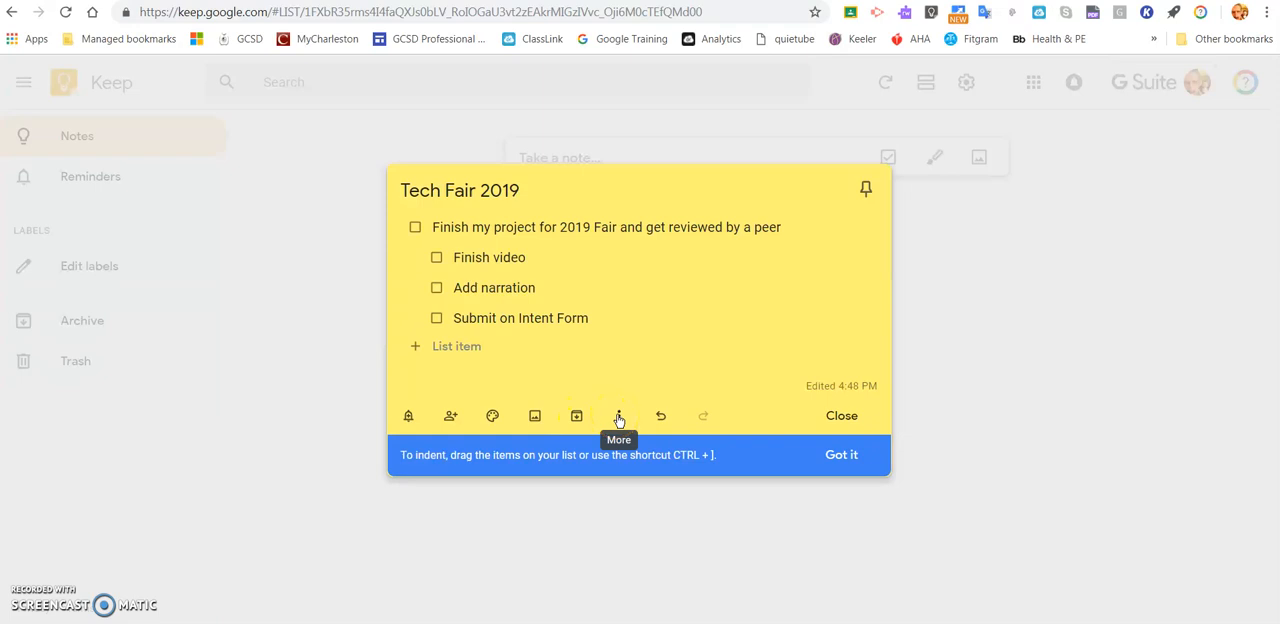
pyautogui.click(408, 420)
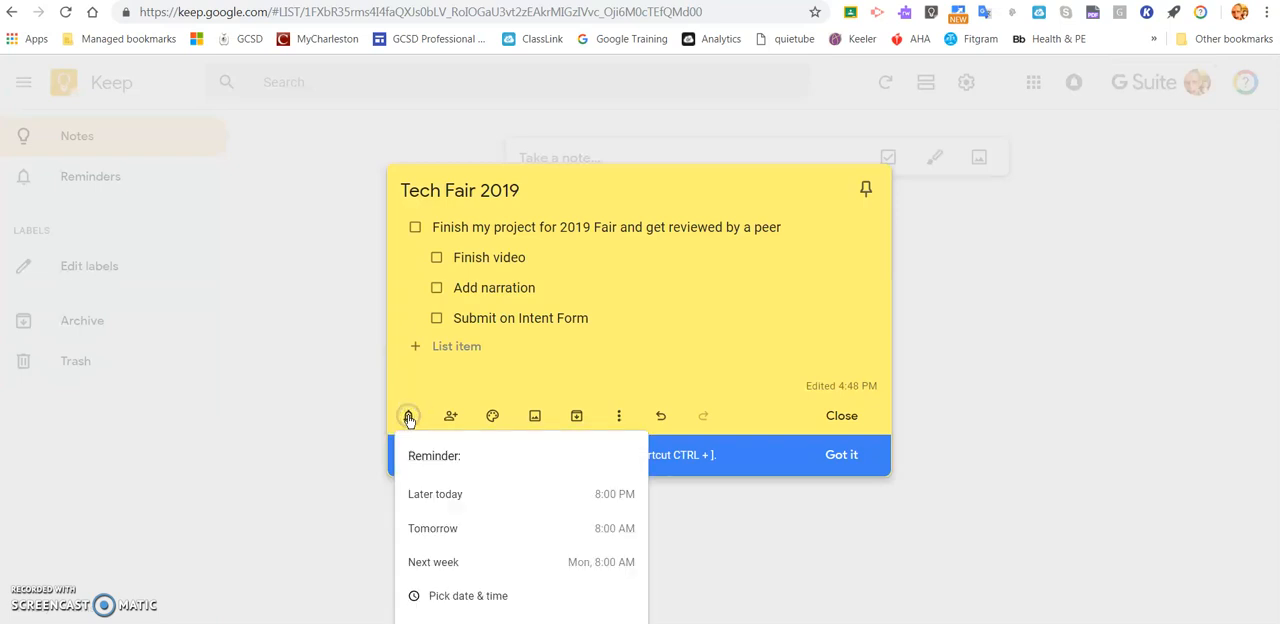
pyautogui.click(461, 534)
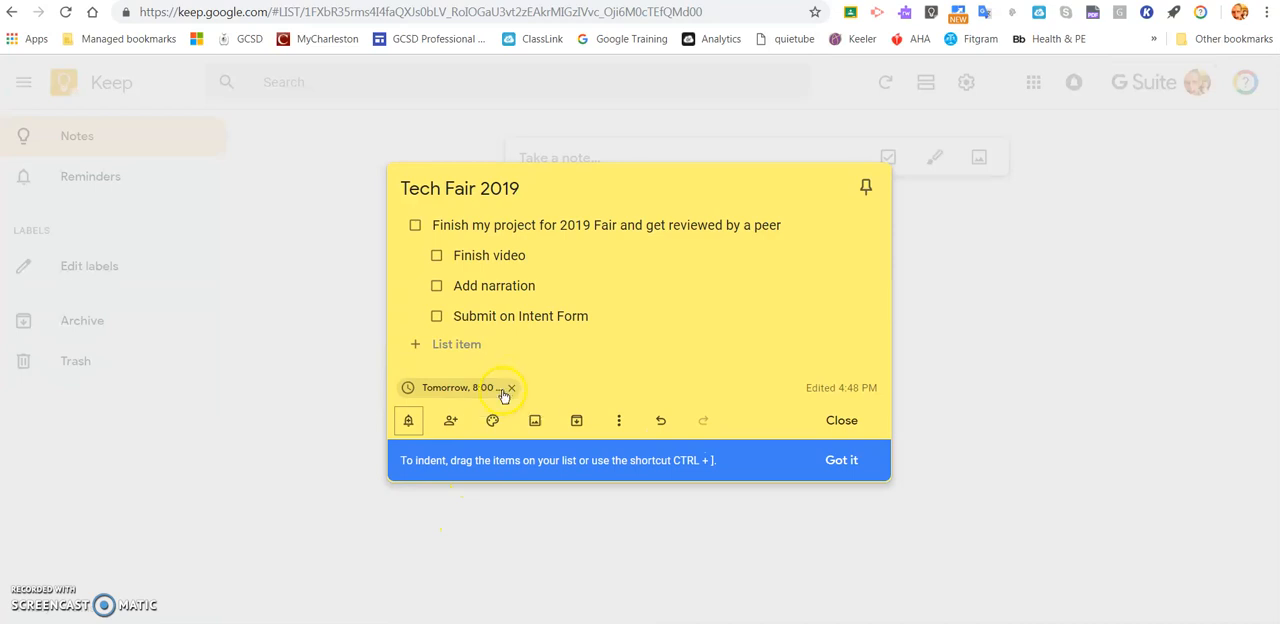
# - Change the Tech Fair 2019 note's reminder to a custom time of 9:00 AM and save it
pyautogui.click(491, 389)
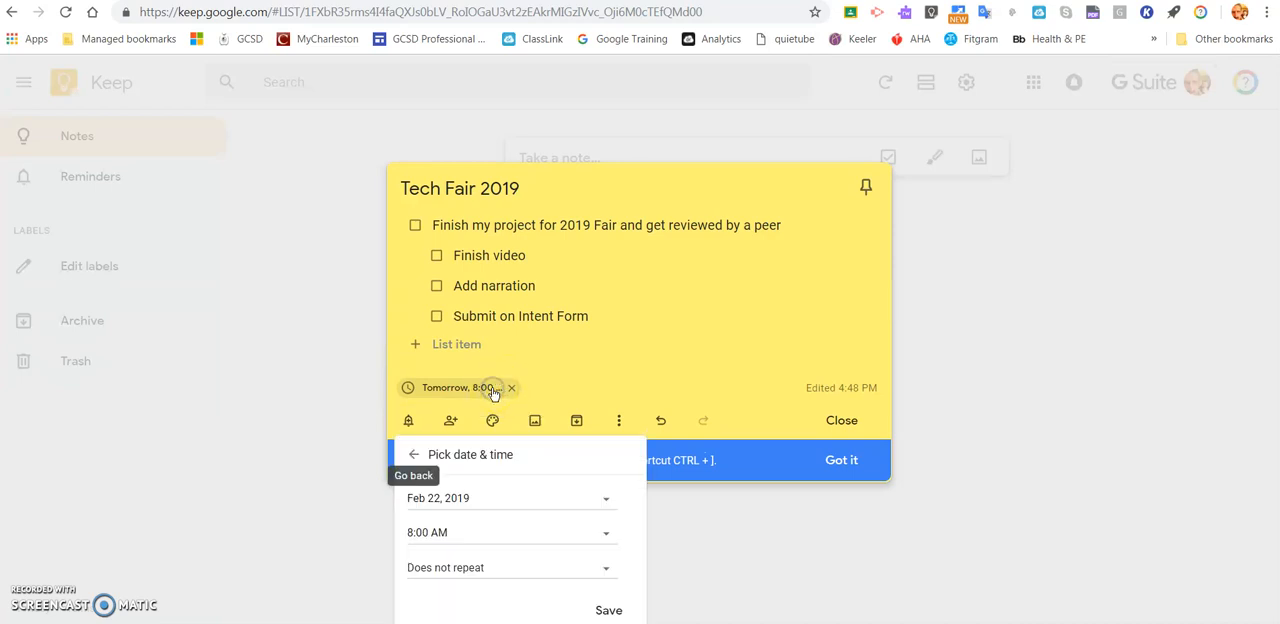
pyautogui.click(603, 536)
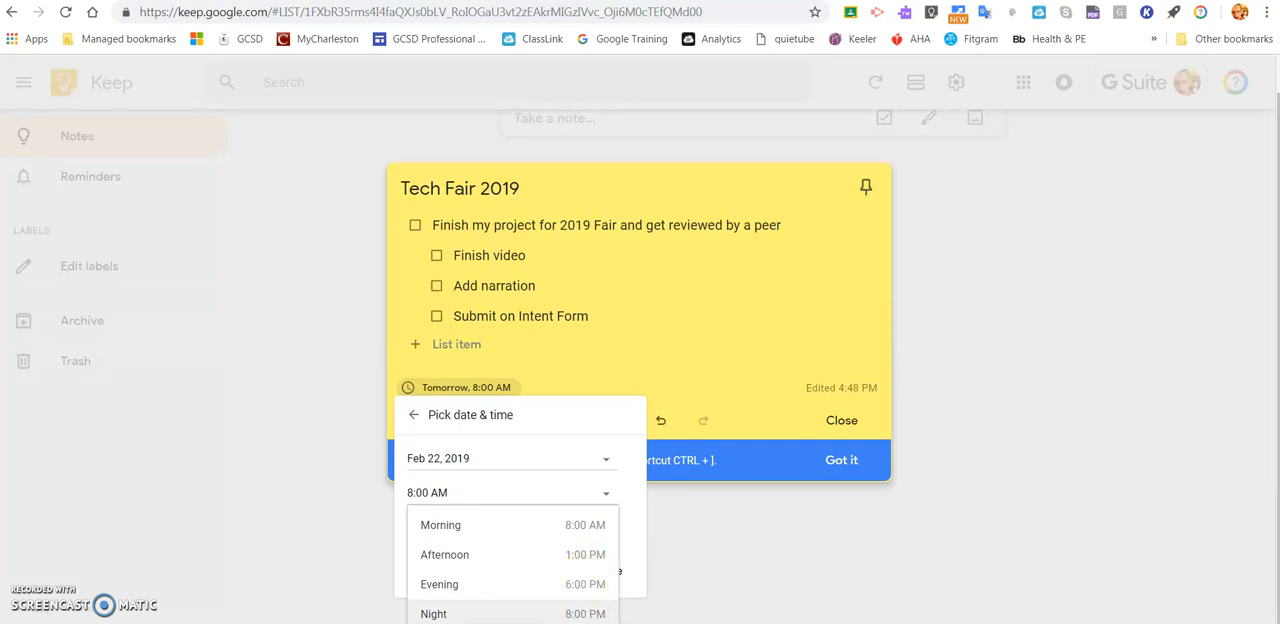
pyautogui.click(585, 623)
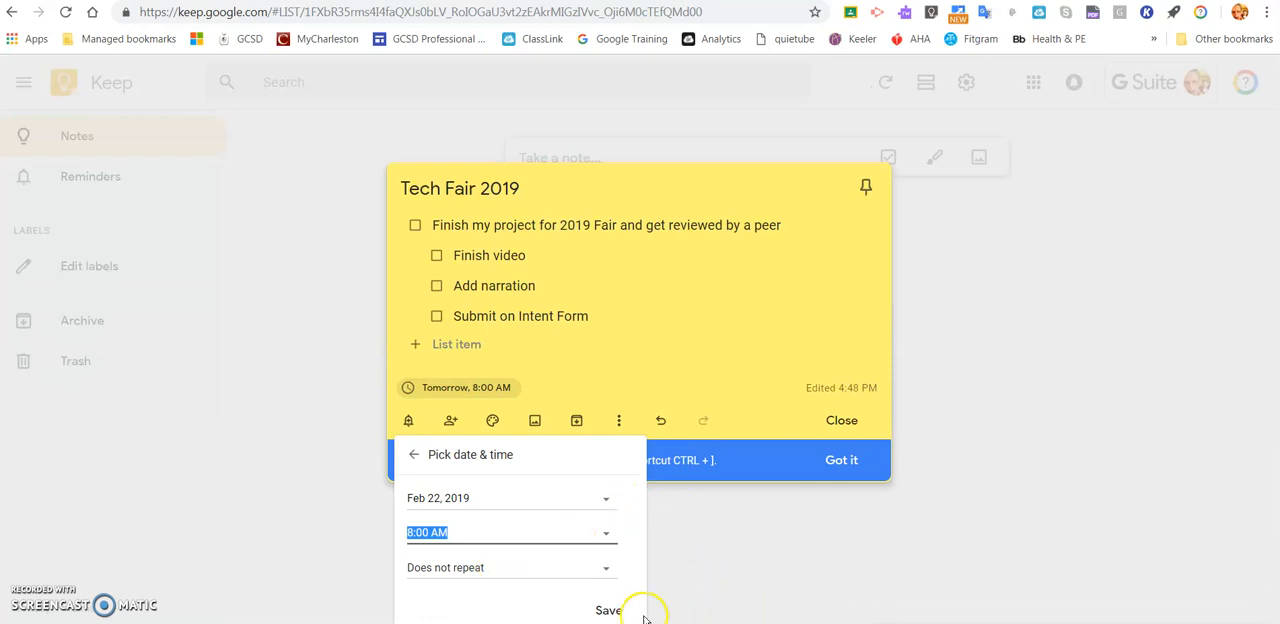
pyautogui.click(608, 534)
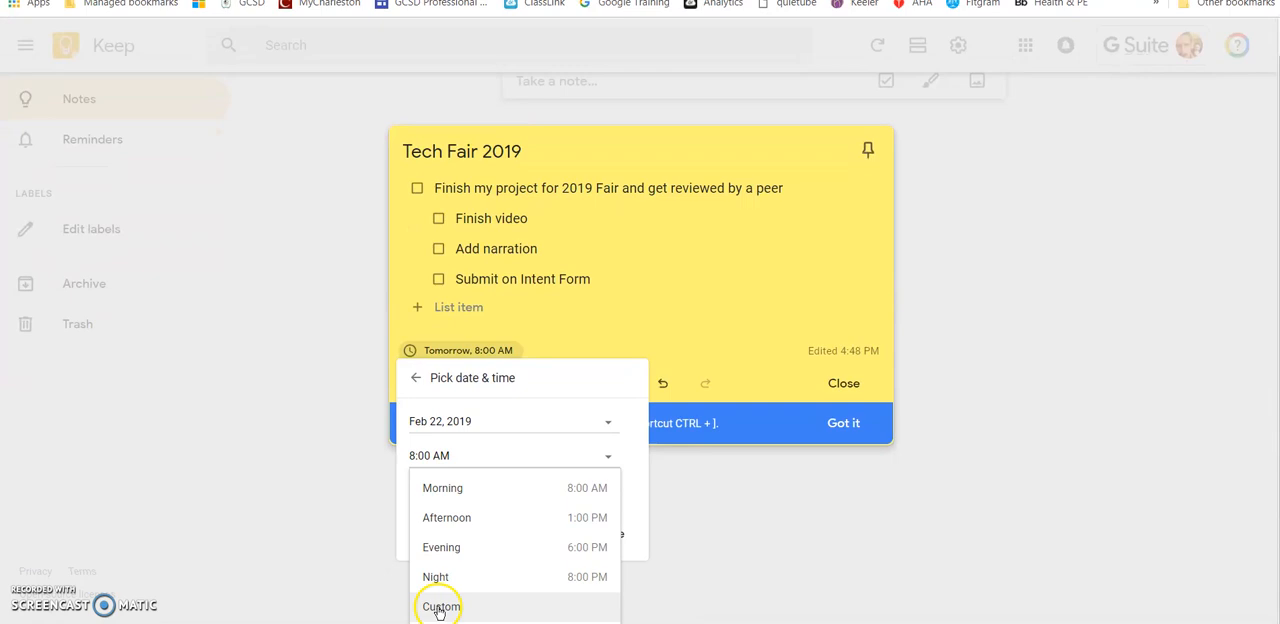
pyautogui.click(438, 608)
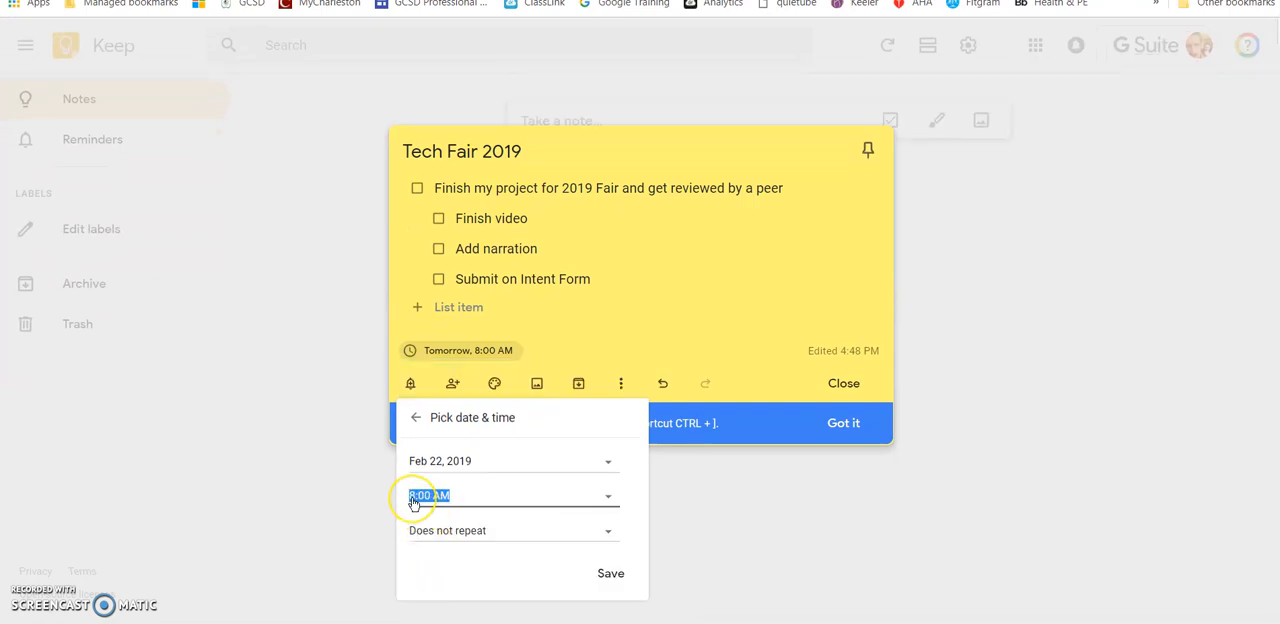
pyautogui.write('8')
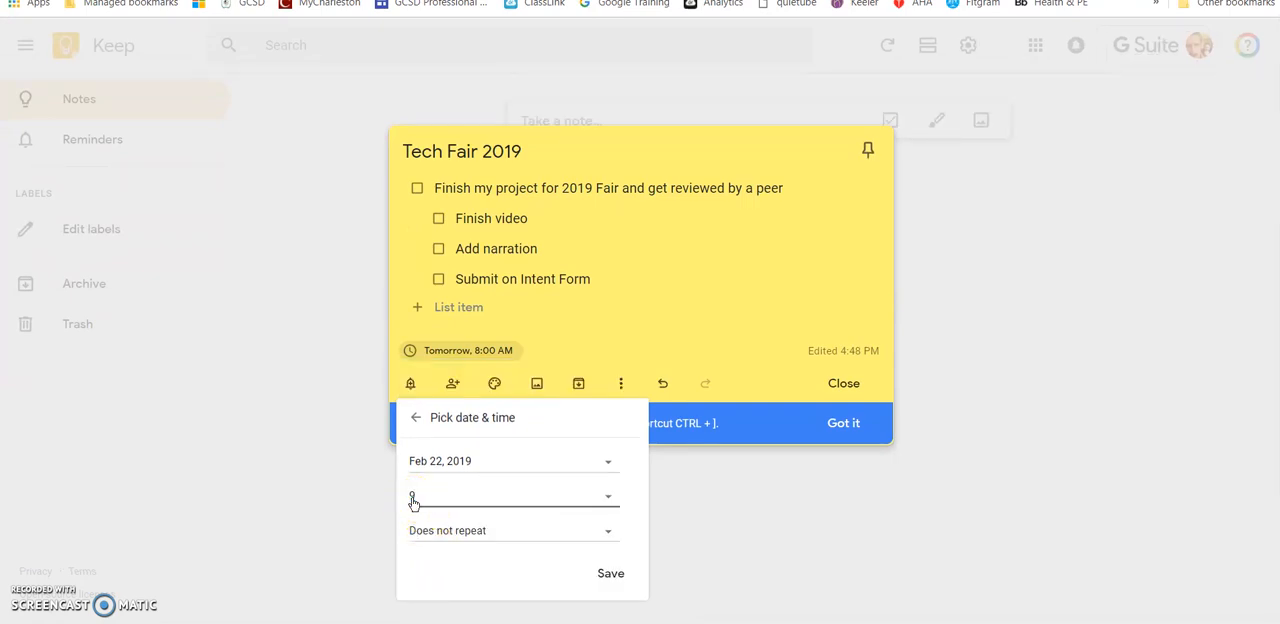
pyautogui.write(':00 AM')
pyautogui.click(610, 573)
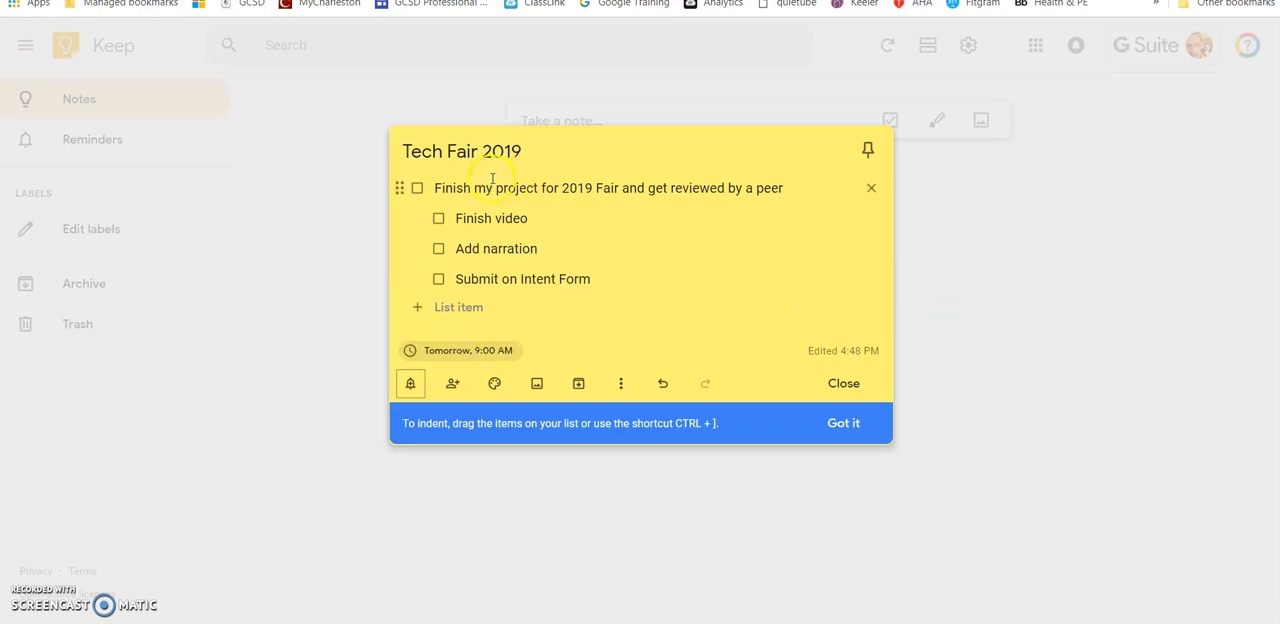
# - Check off "Finish video", undo that completion, and dismiss the tip about indenting list items
pyautogui.click(438, 219)
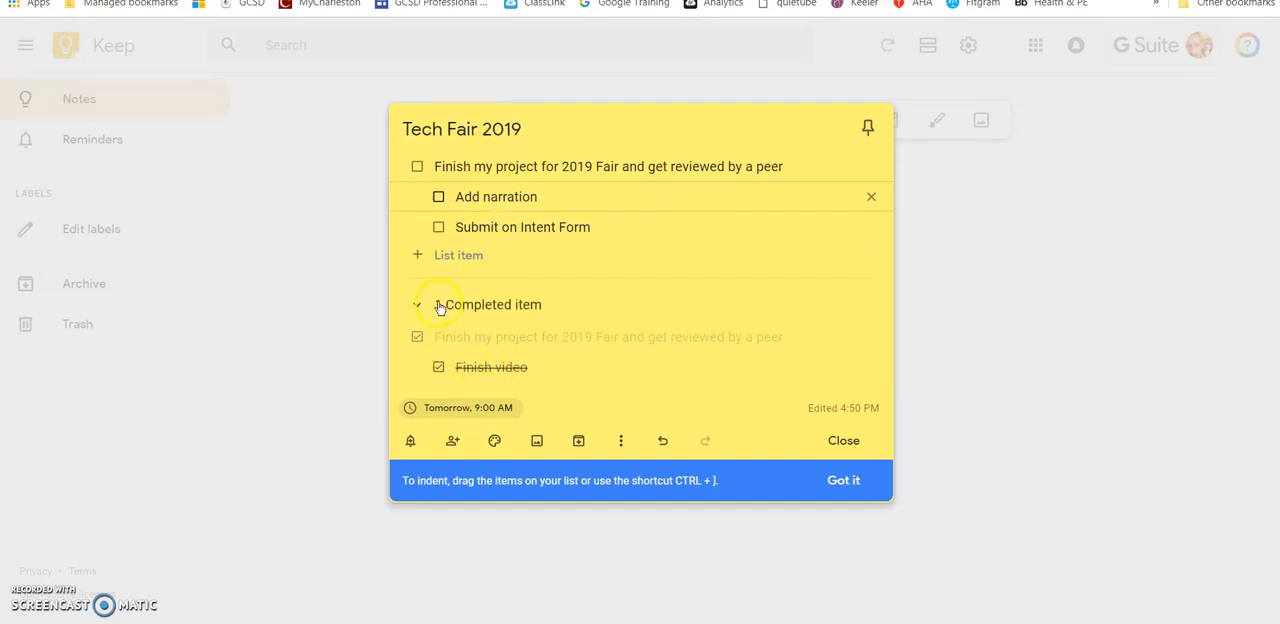
pyautogui.click(662, 440)
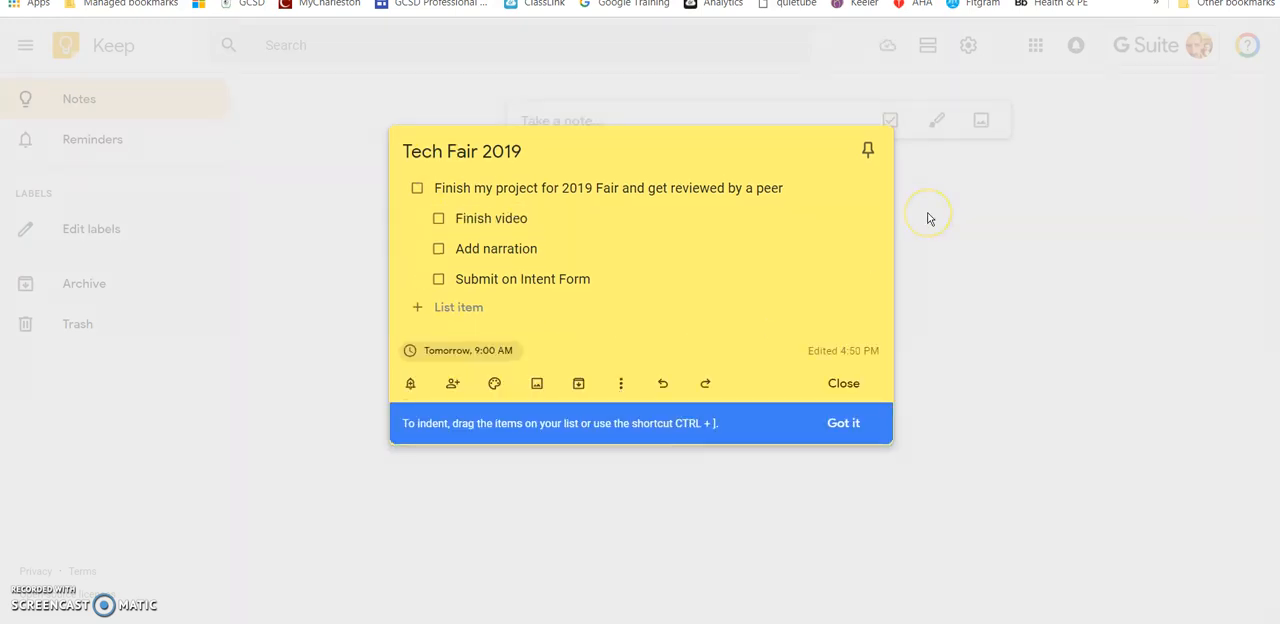
pyautogui.click(845, 425)
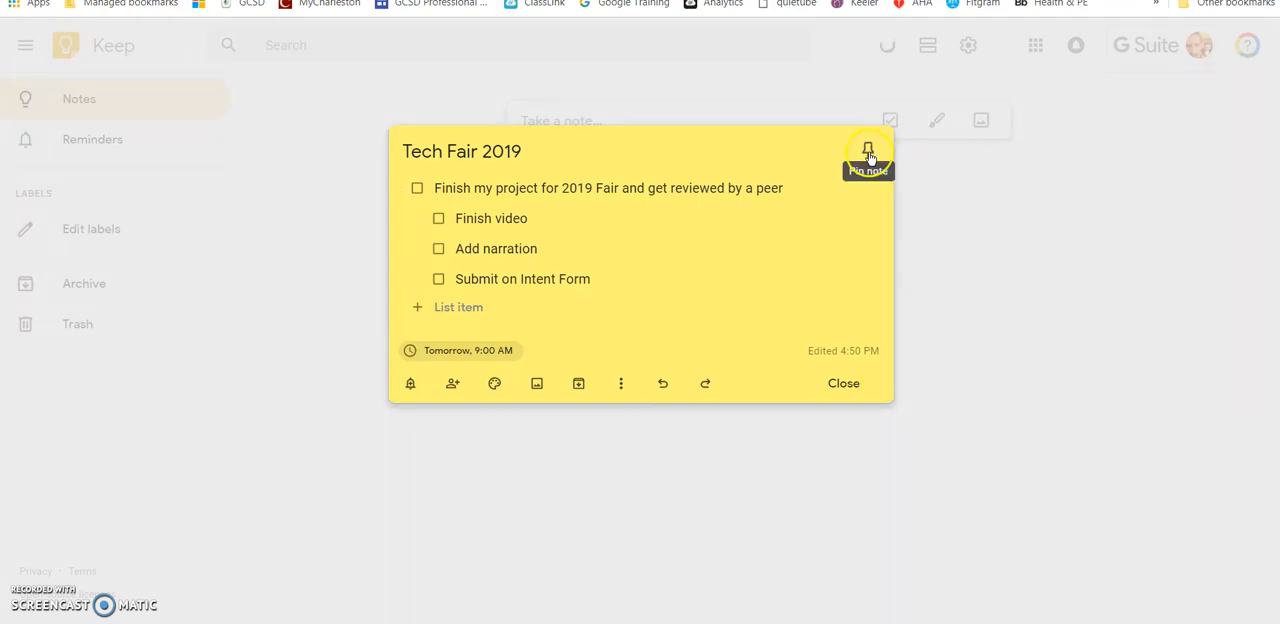
# - Pin and unpin the Tech Fair 2019 note, and close it
pyautogui.click(868, 153)
pyautogui.click(868, 150)
pyautogui.click(1013, 214)
pyautogui.click(841, 399)
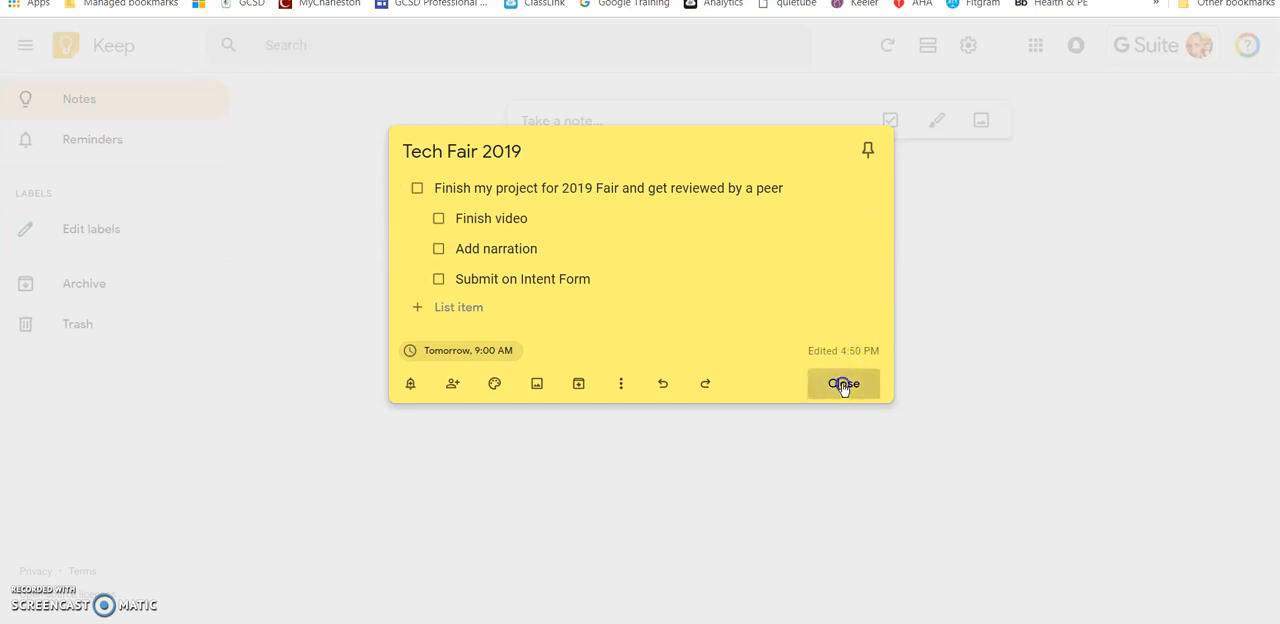